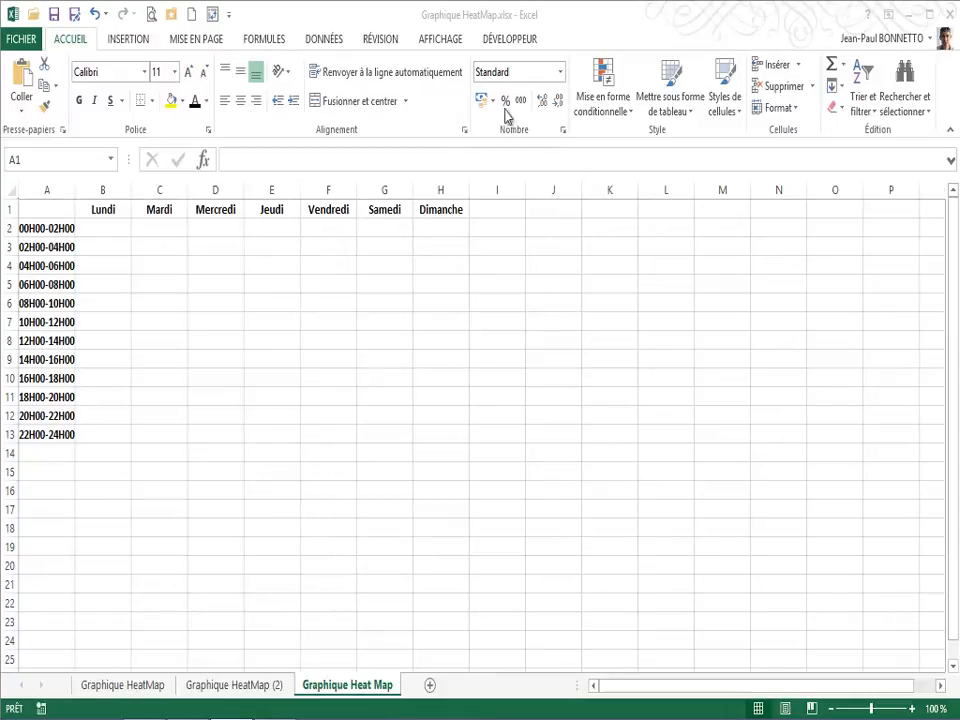
left_click(48, 211)
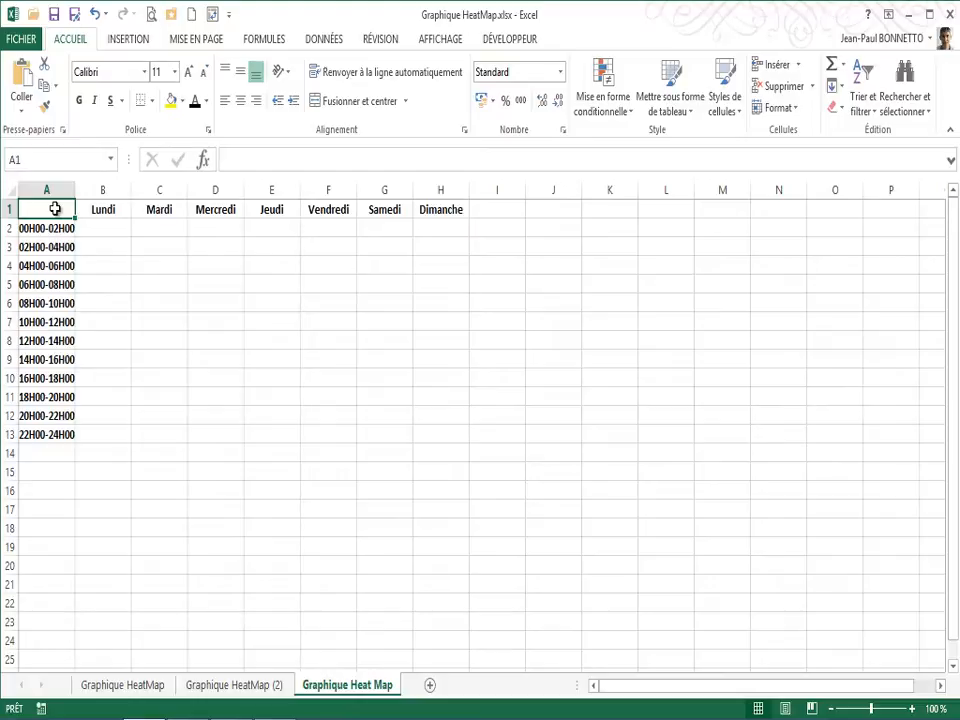
left_click(105, 230)
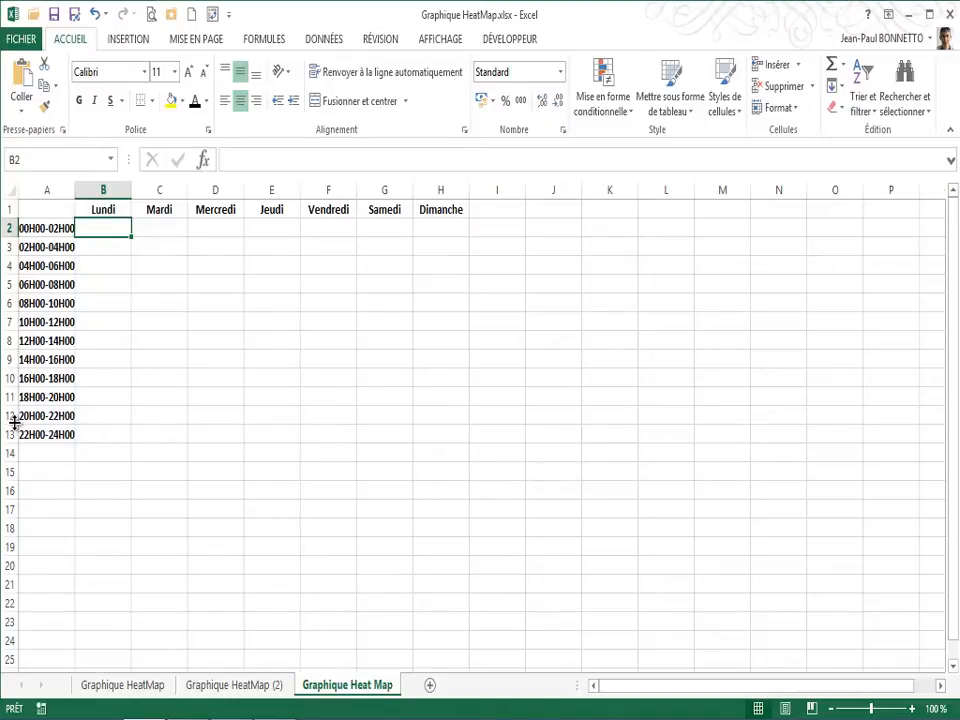
left_click(194, 231)
left_click(117, 228)
left_click(60, 227)
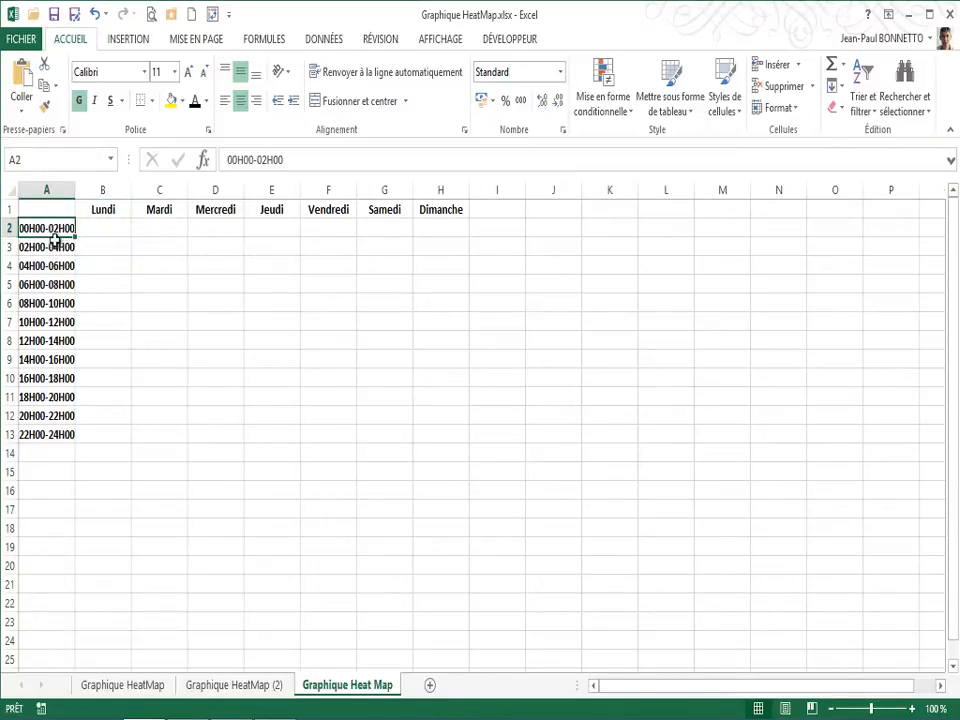
left_click(55, 246)
left_click(110, 230)
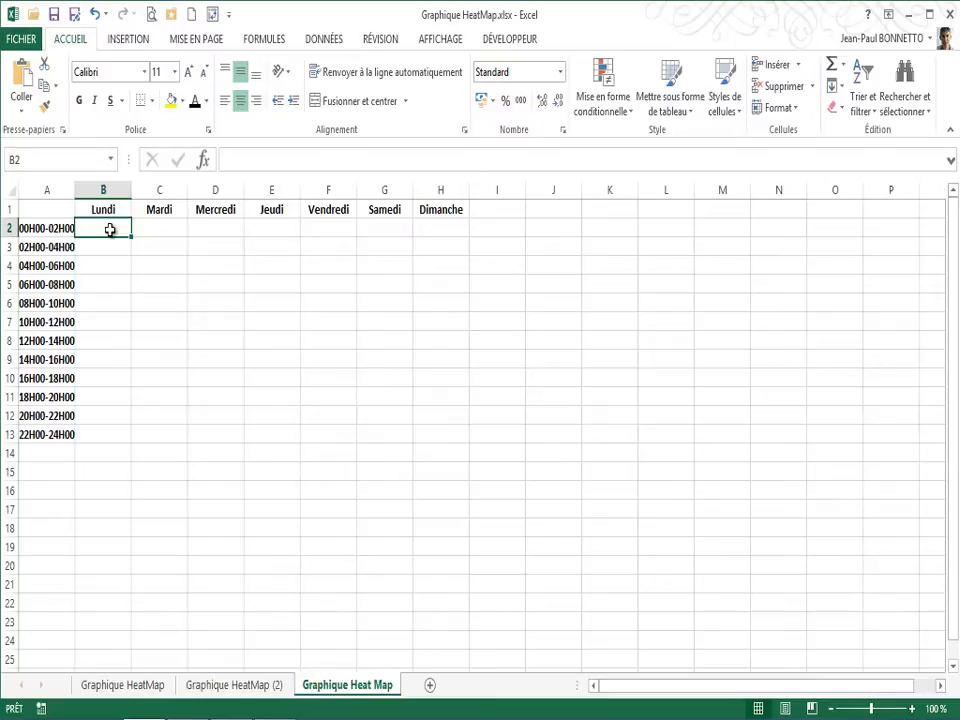
left_click(211, 225)
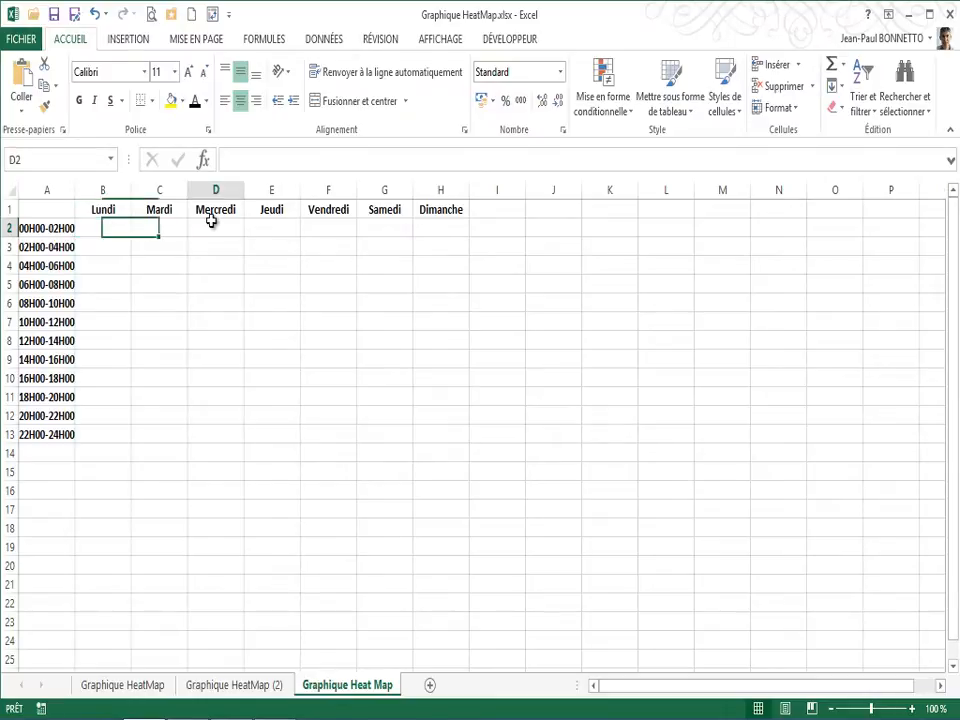
Step: Enter the formula =ALEA.ENTRE.BORNES(100;1000) in cell B2 to generate a random number
left_click(103, 227)
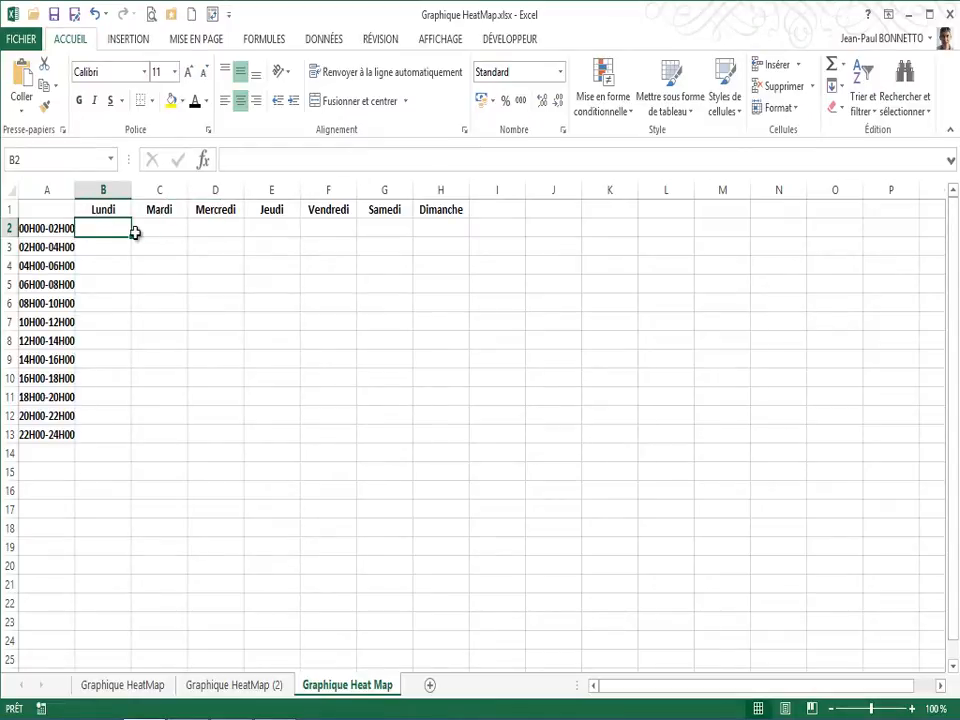
type("=alea")
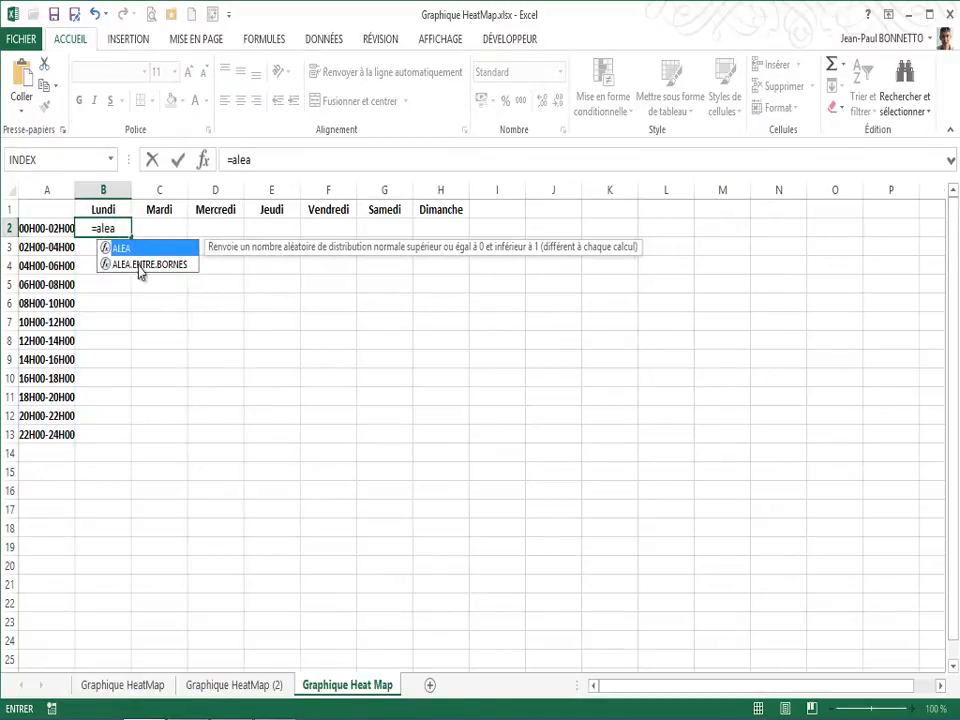
double_click(140, 265)
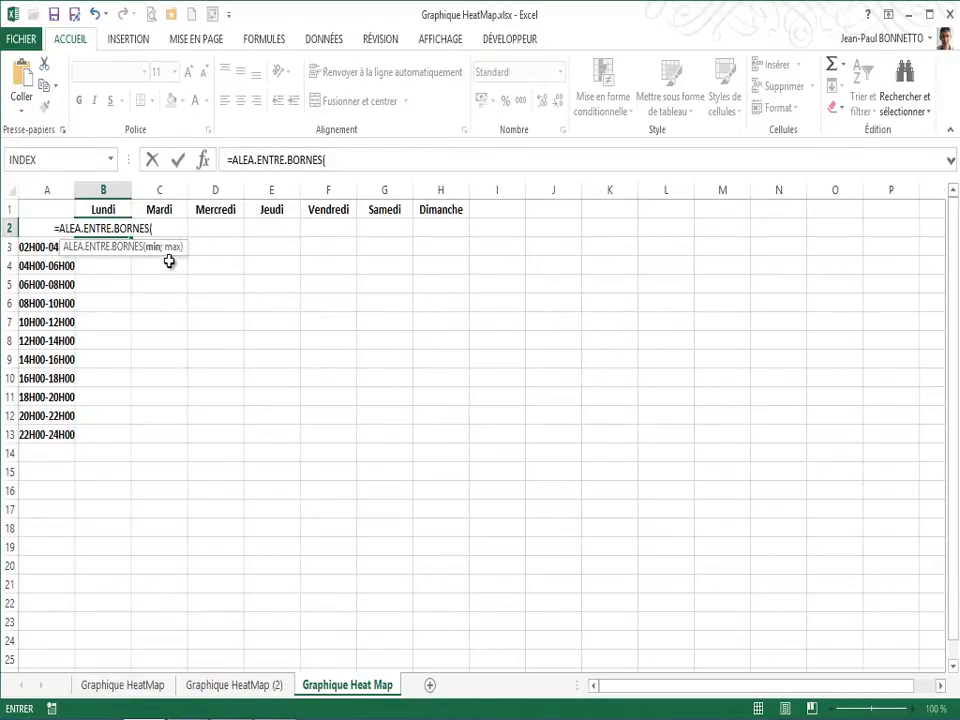
type("100")
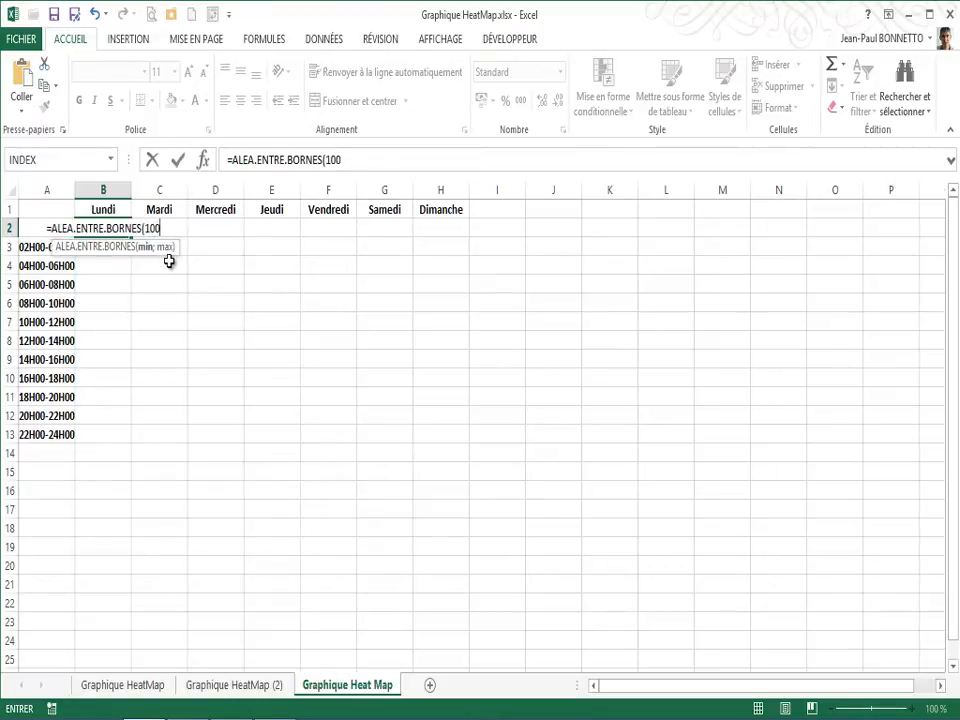
type(";")
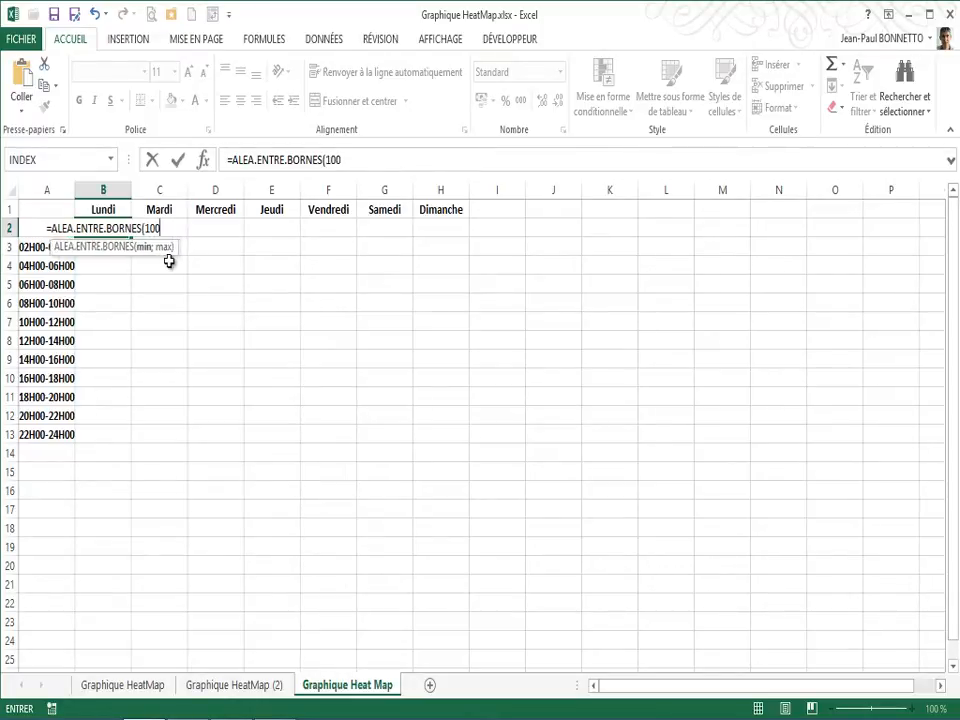
type("1000")
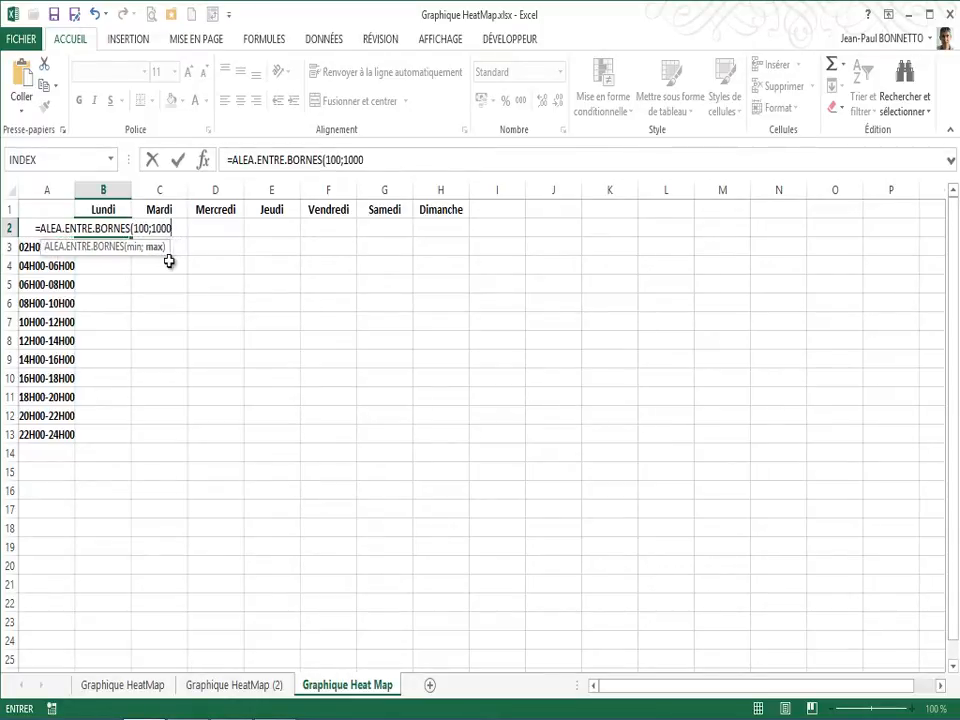
type(")")
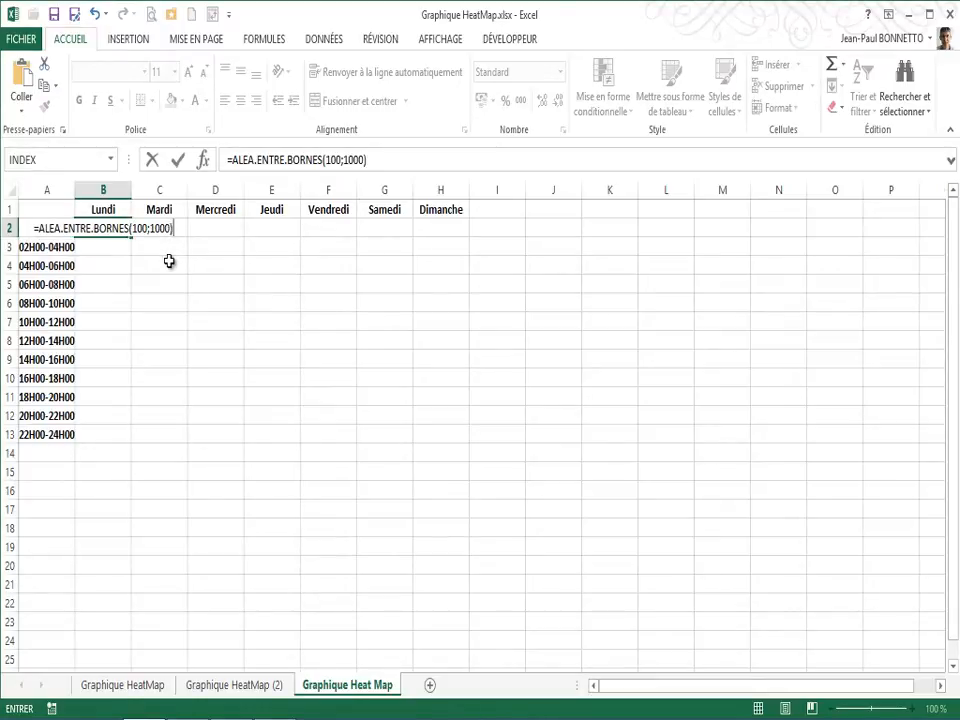
key("Return")
Step: Fill the random-number formula from B2 across the whole weekday and time-slot table, B2:H13
left_click(108, 228)
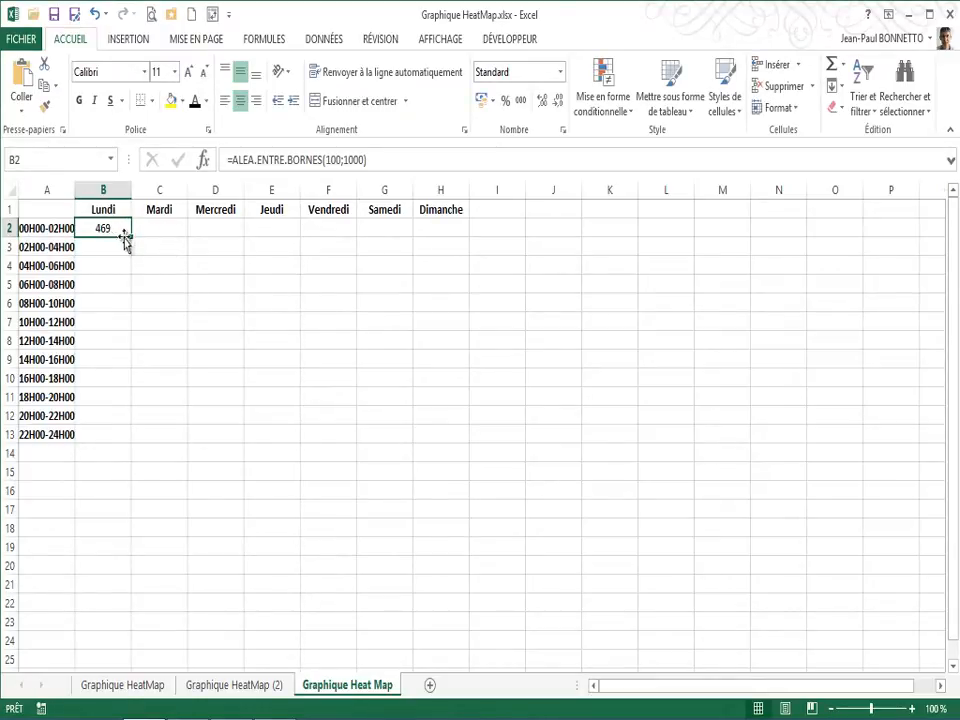
left_click_drag(134, 238, 468, 442)
left_click(221, 306)
left_click(318, 310)
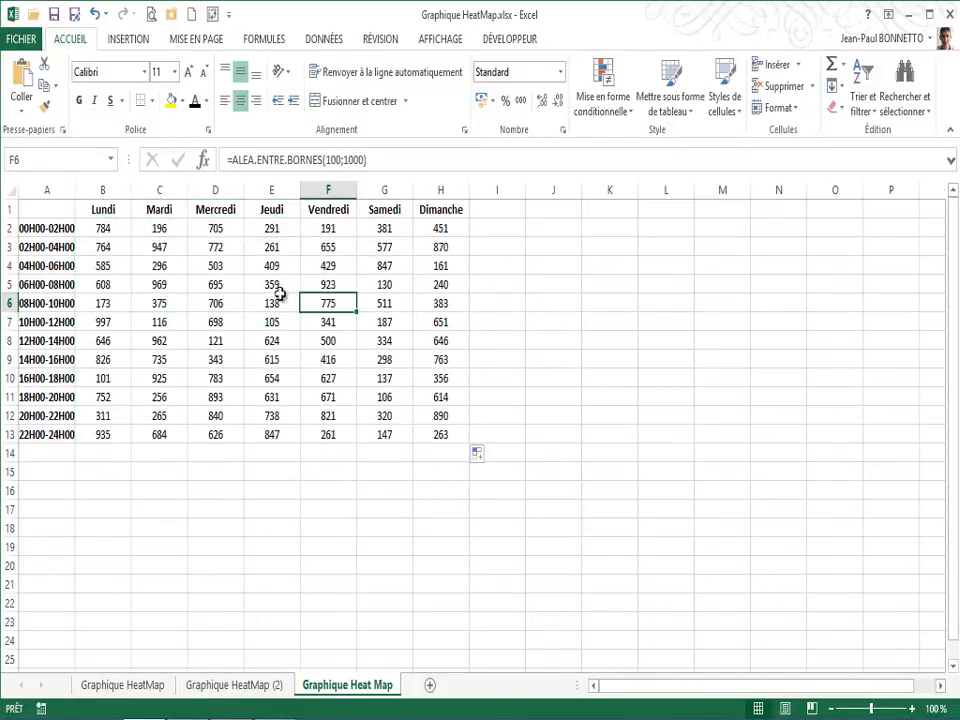
left_click(246, 283)
left_click(212, 286)
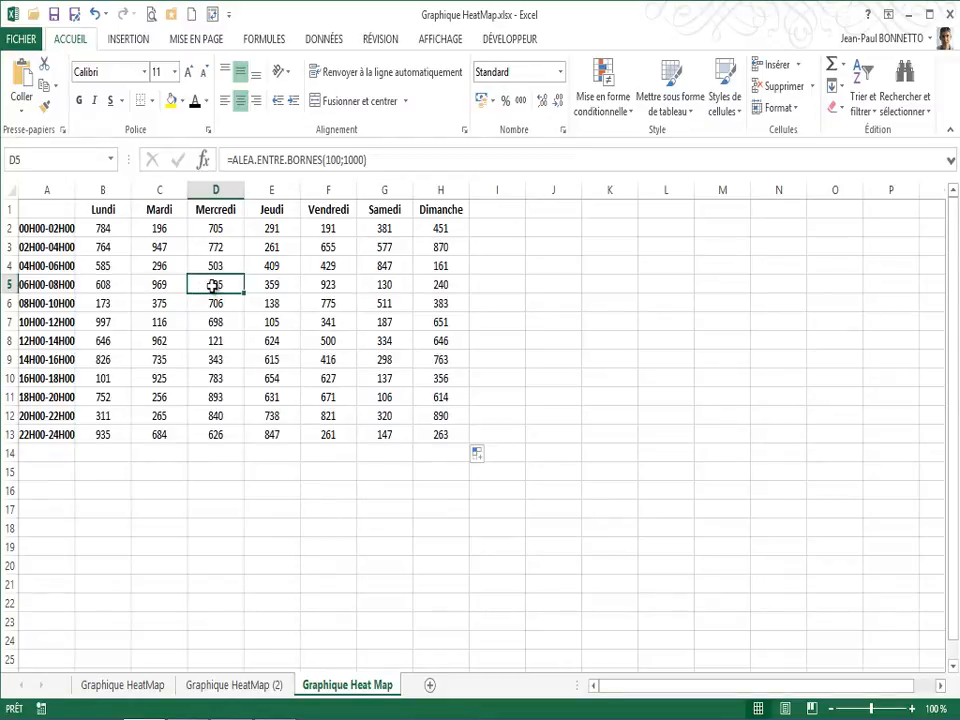
Step: Recalculate the sheet several times to draw new random values throughout the table
key("F9")
key("F9")
key("F9")
key("F9")
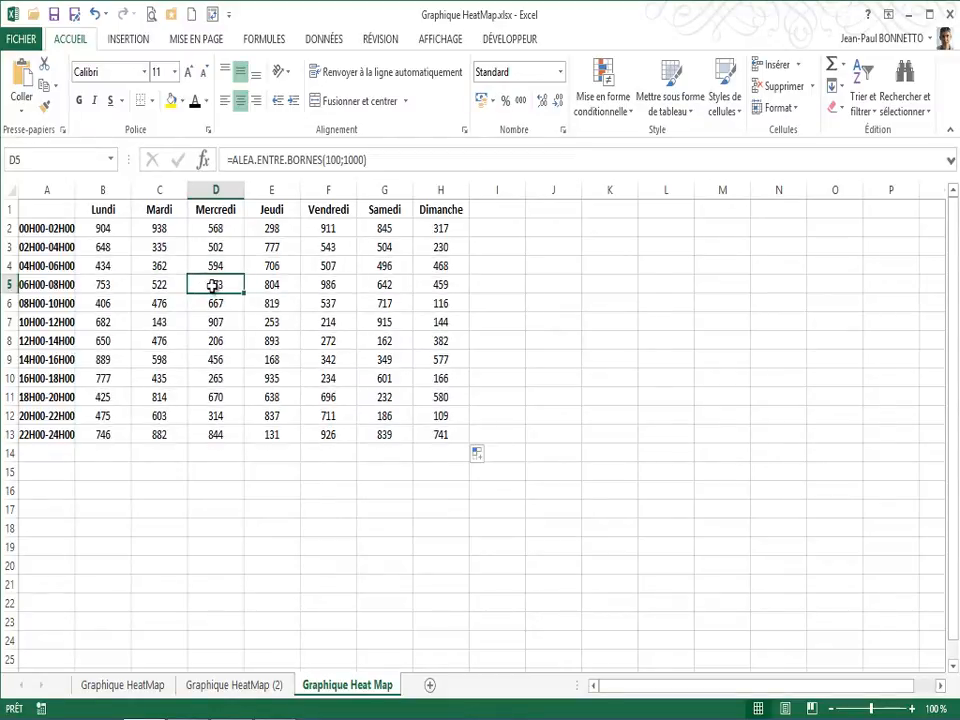
key("F9")
key("F9")
key("F9")
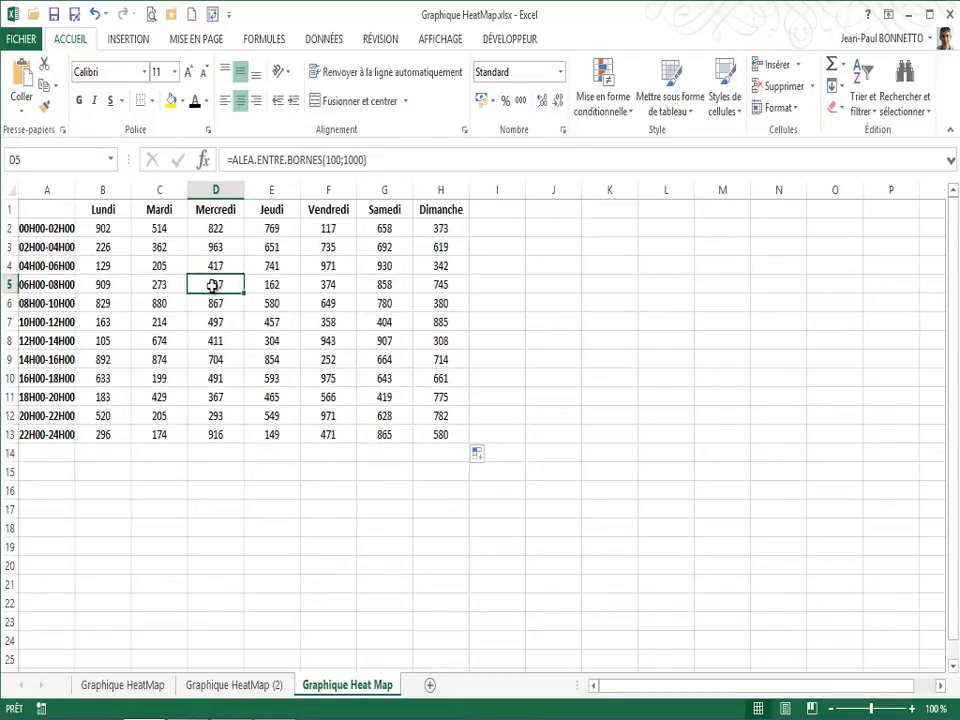
Step: Start a new conditional formatting rule for B2:H13 that formats all cells by value with a two-colour scale
left_click(106, 229)
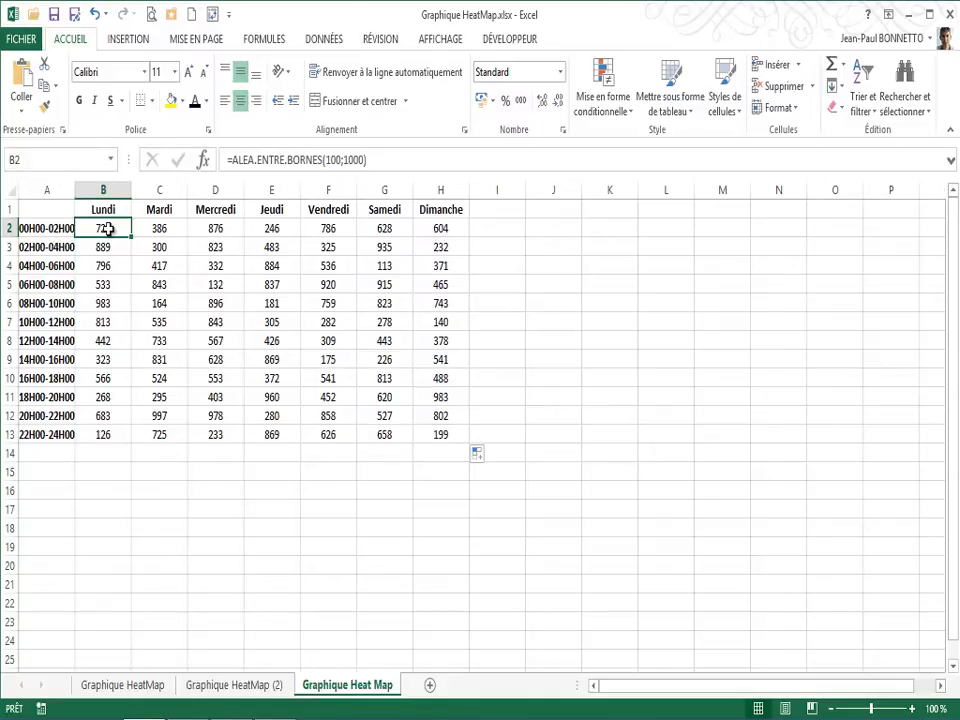
left_click_drag(128, 228, 418, 436)
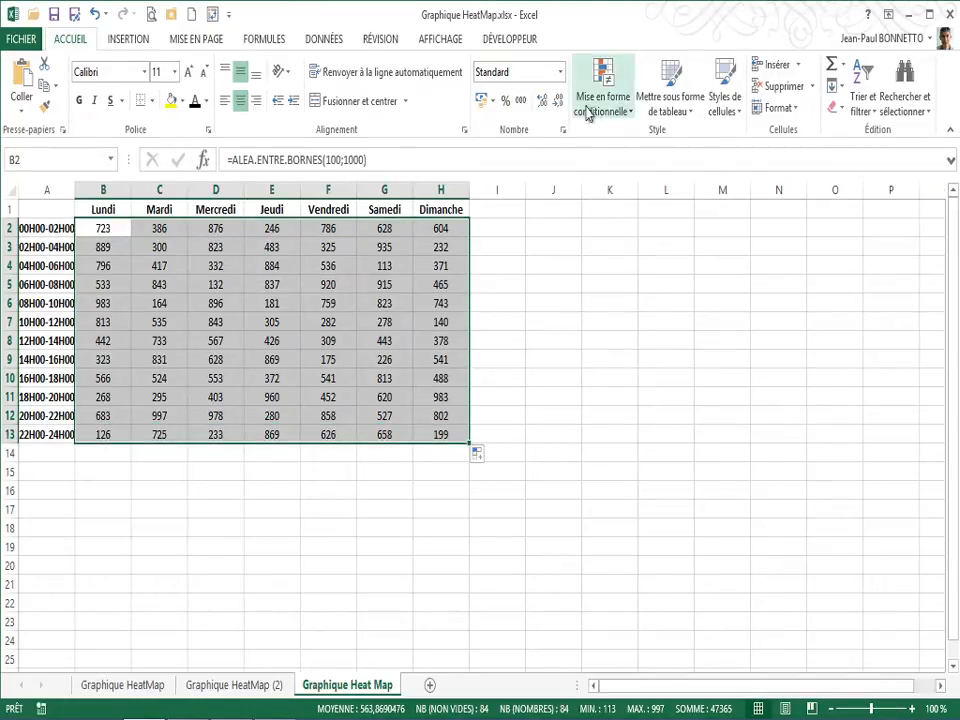
left_click(630, 112)
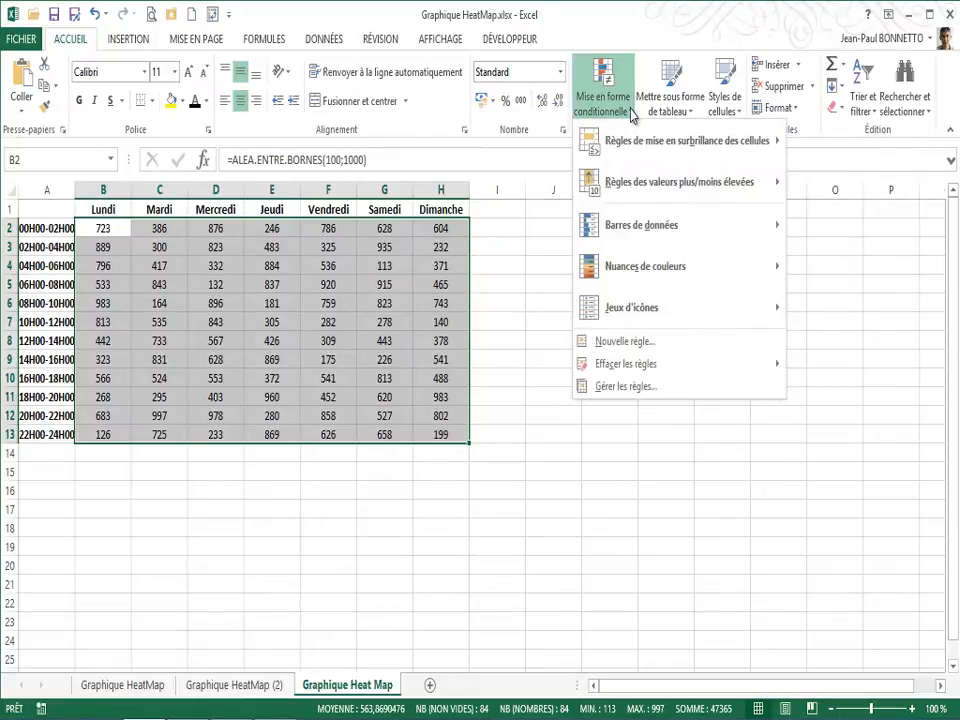
left_click(630, 342)
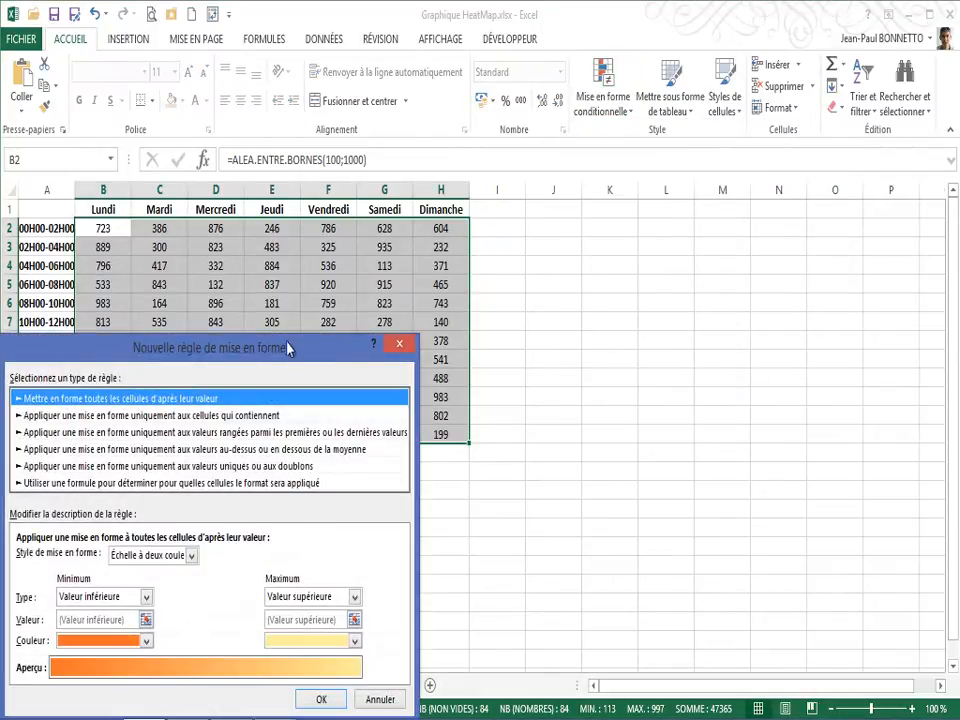
left_click_drag(283, 343, 554, 174)
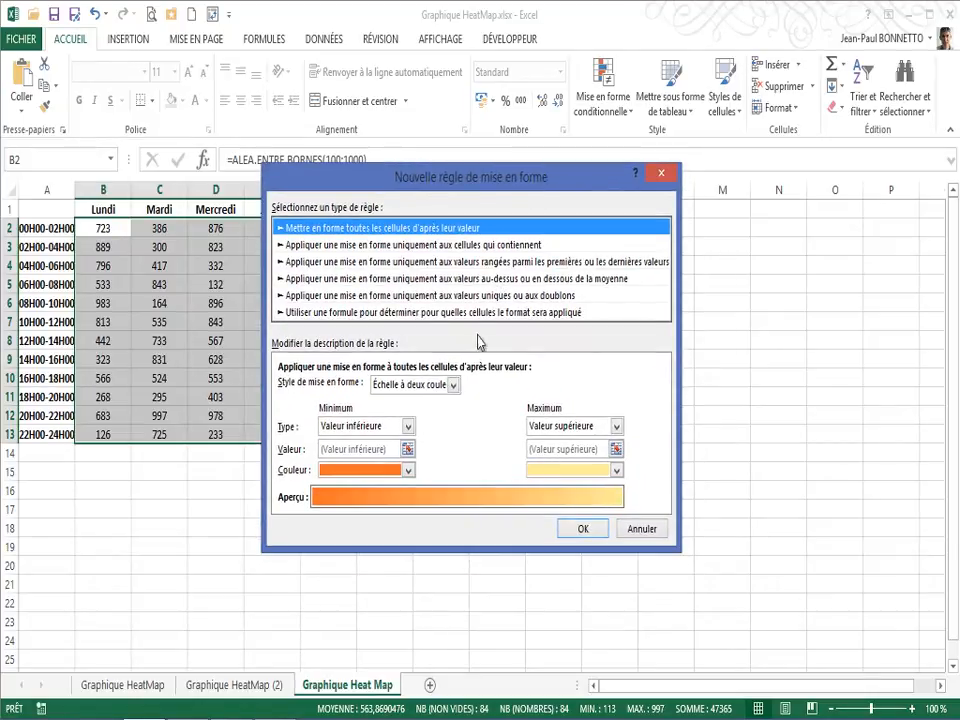
left_click(455, 386)
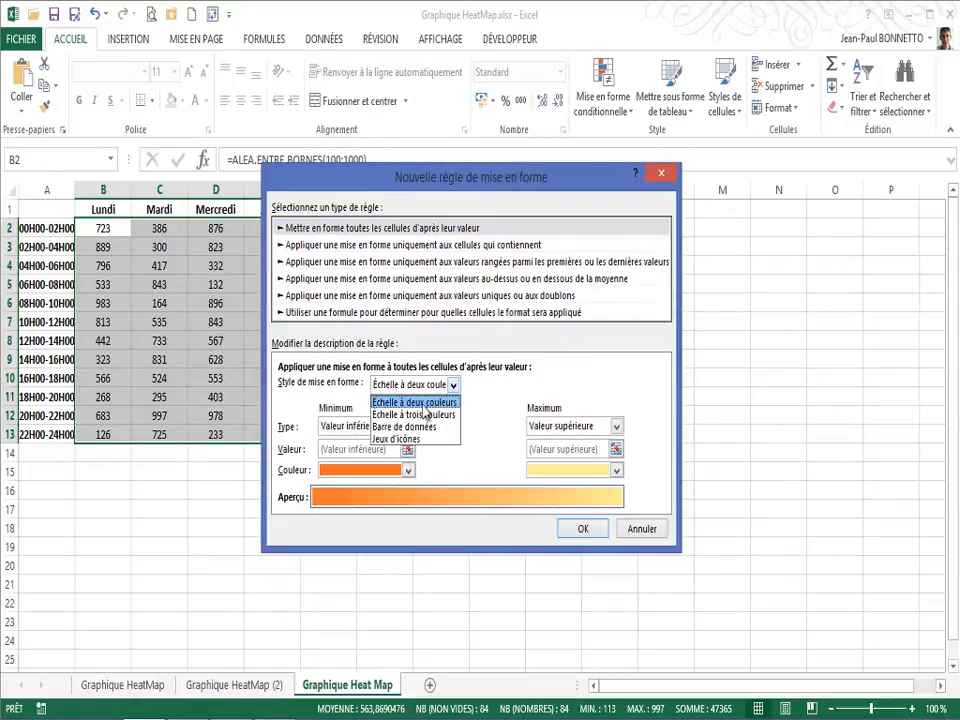
left_click(392, 399)
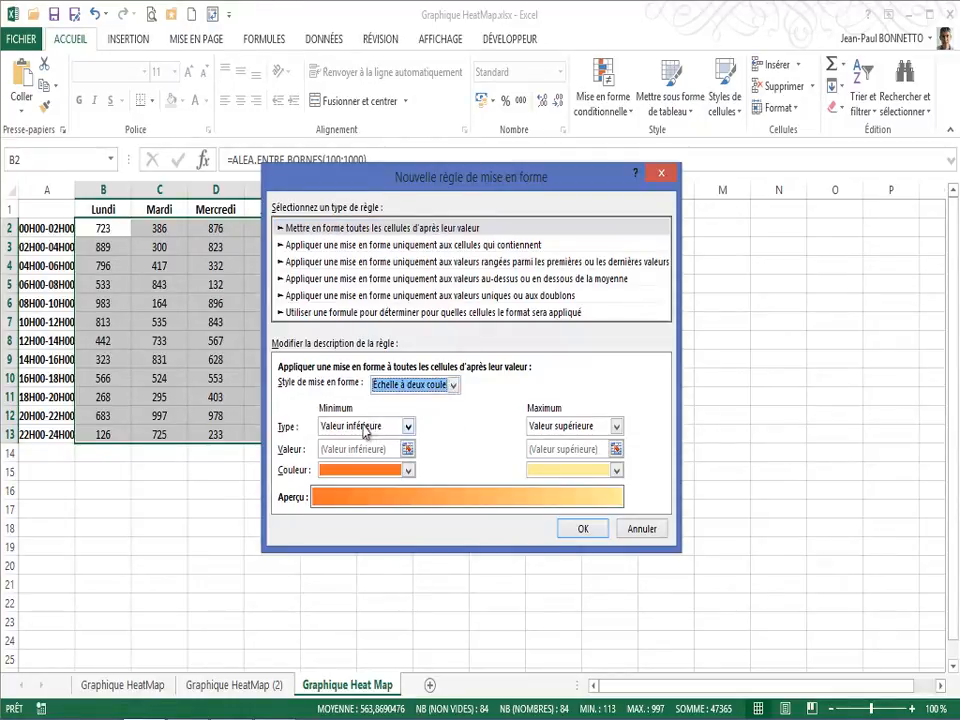
Step: Set the scale's minimum type to Nombre with a light blue colour, make the maximum dark blue, and apply the rule
left_click(409, 427)
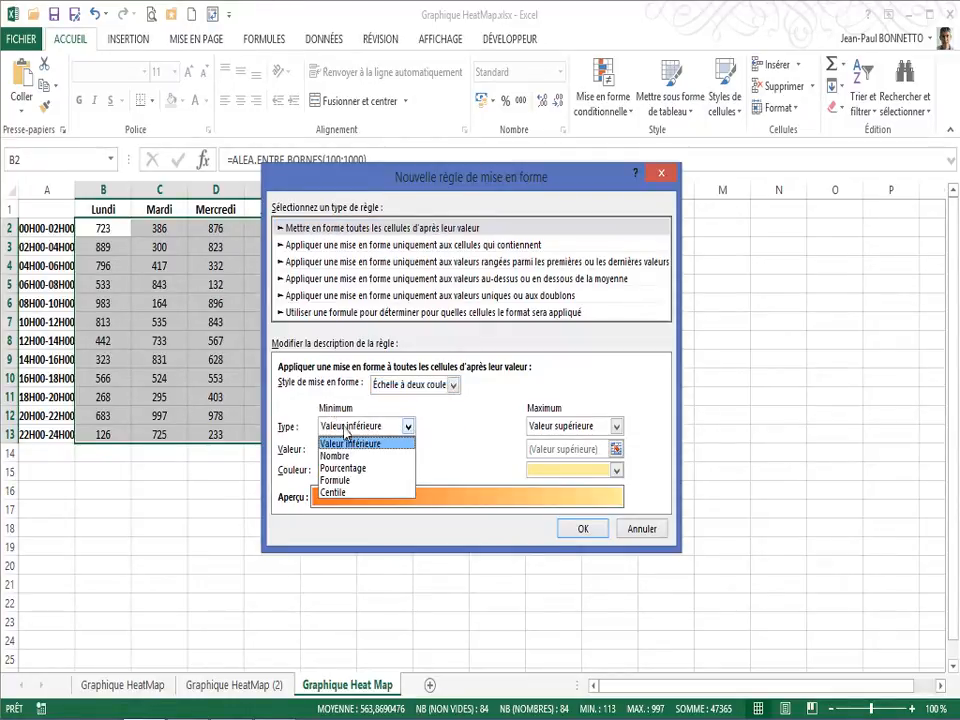
left_click(338, 456)
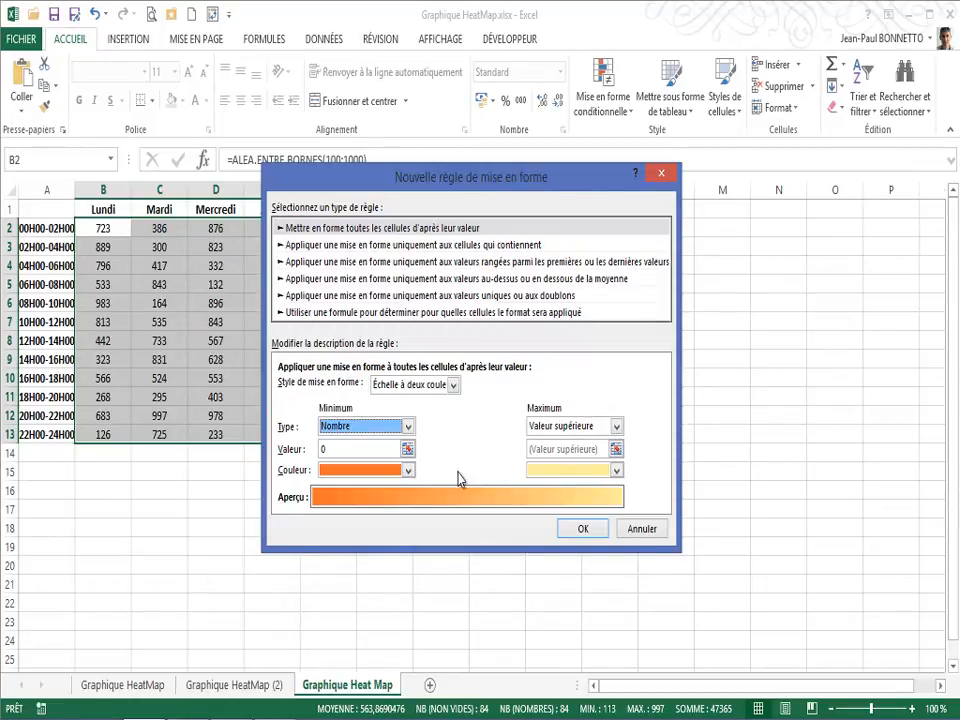
left_click(409, 472)
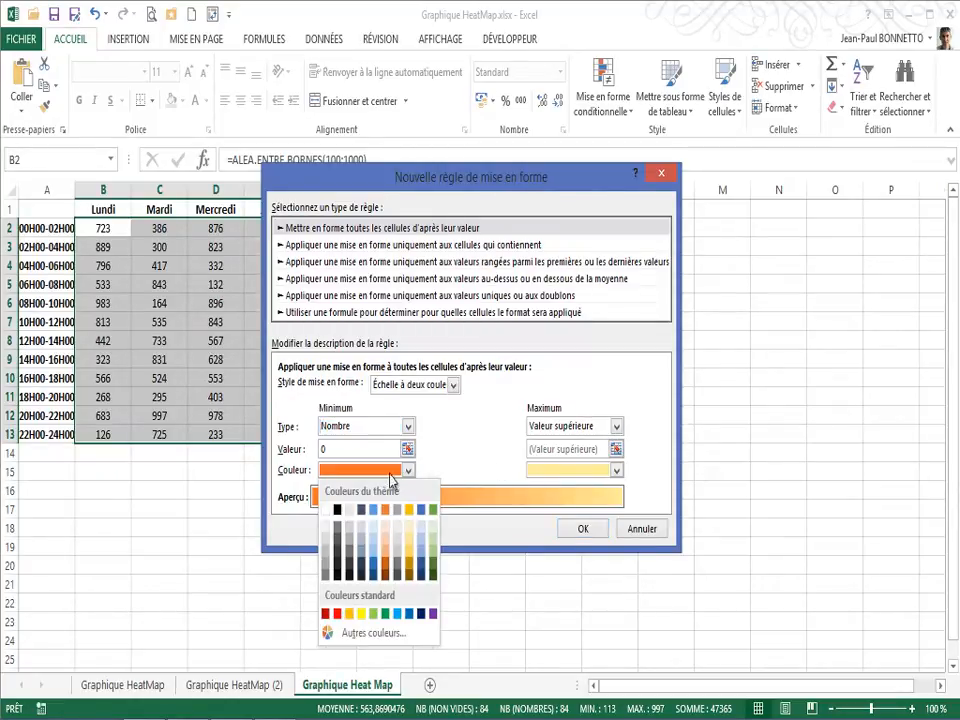
left_click(421, 533)
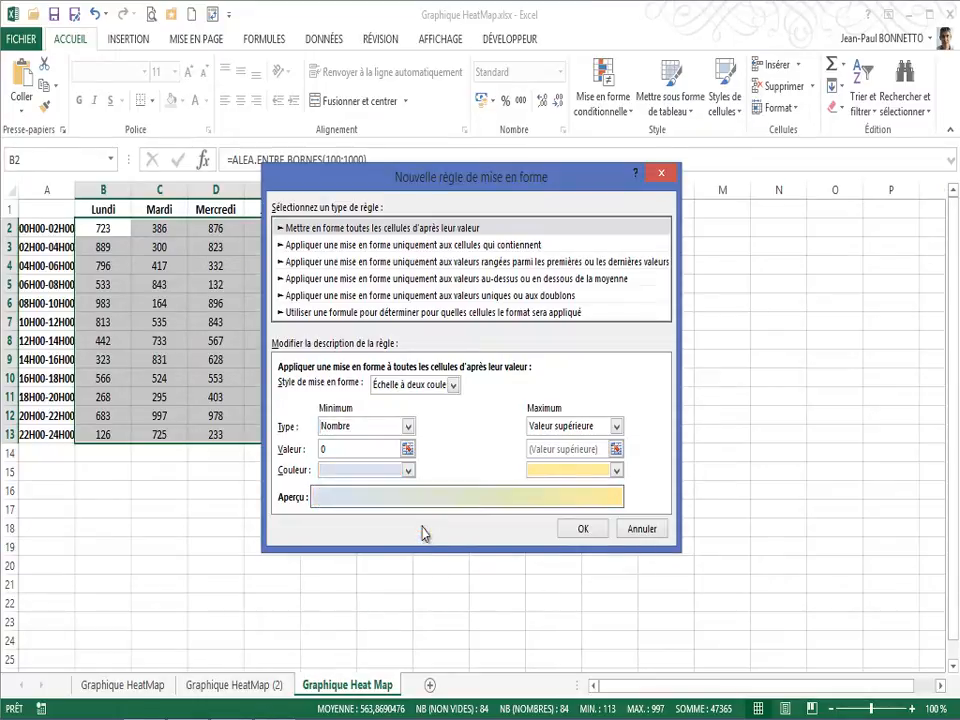
left_click(616, 470)
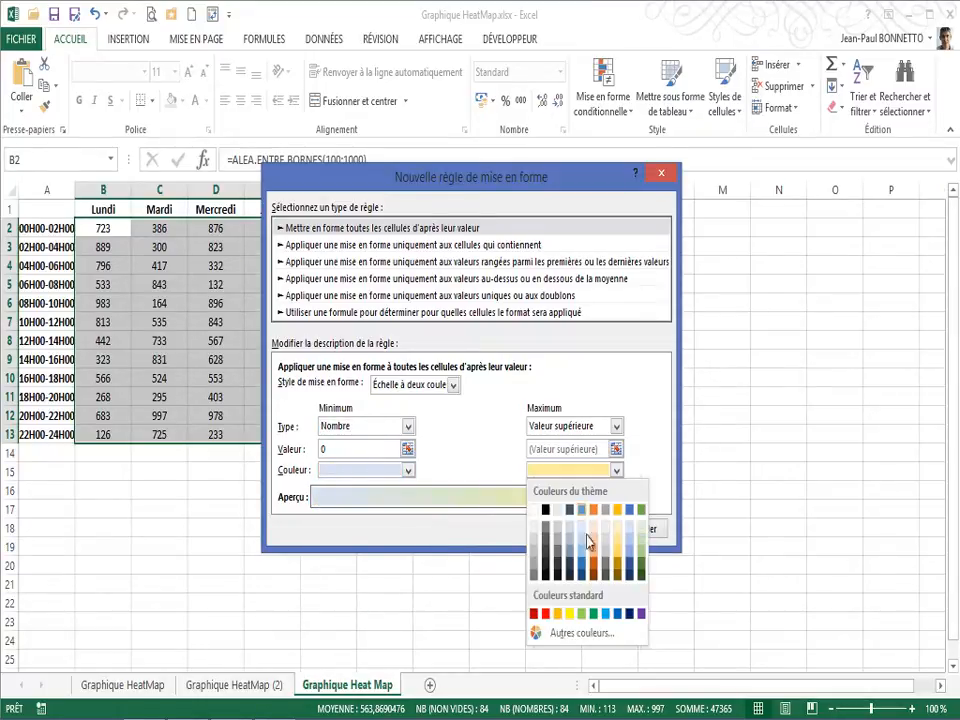
left_click(630, 575)
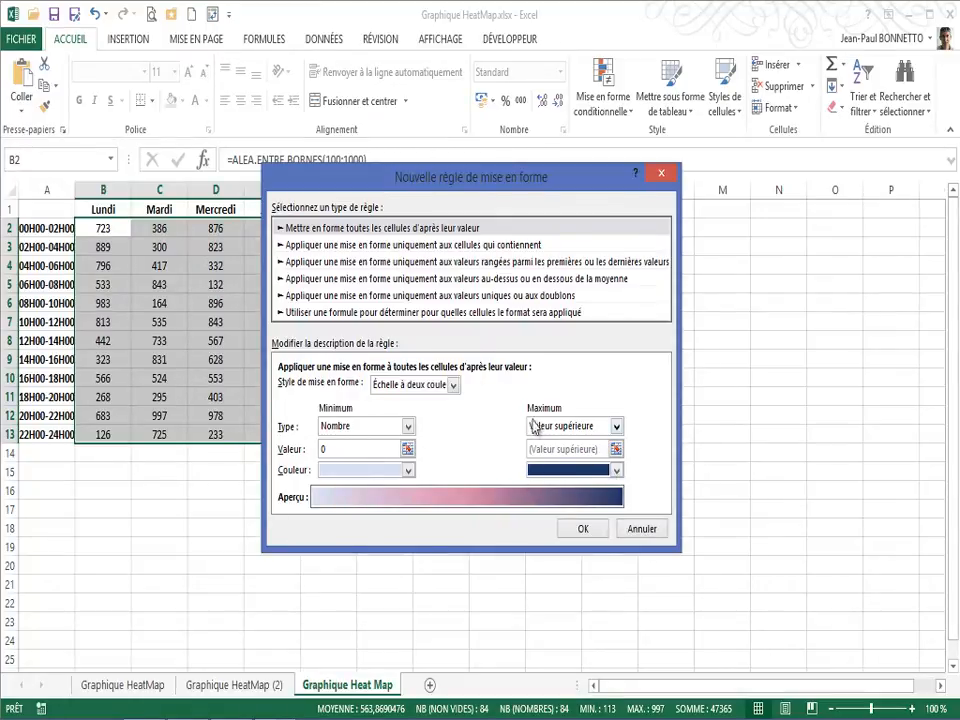
left_click(585, 531)
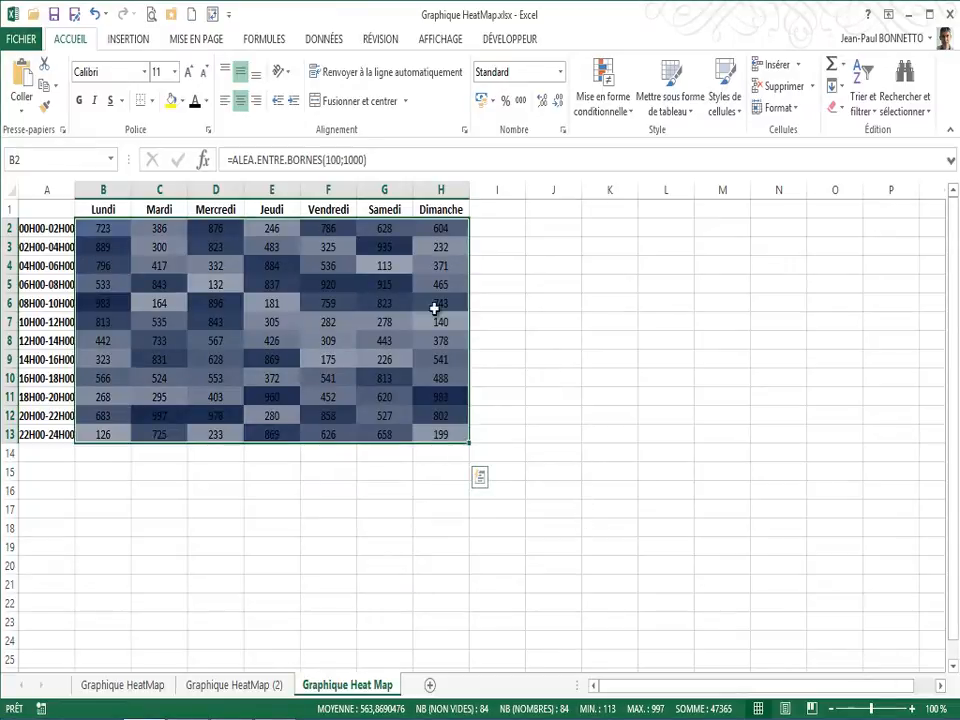
left_click(236, 325)
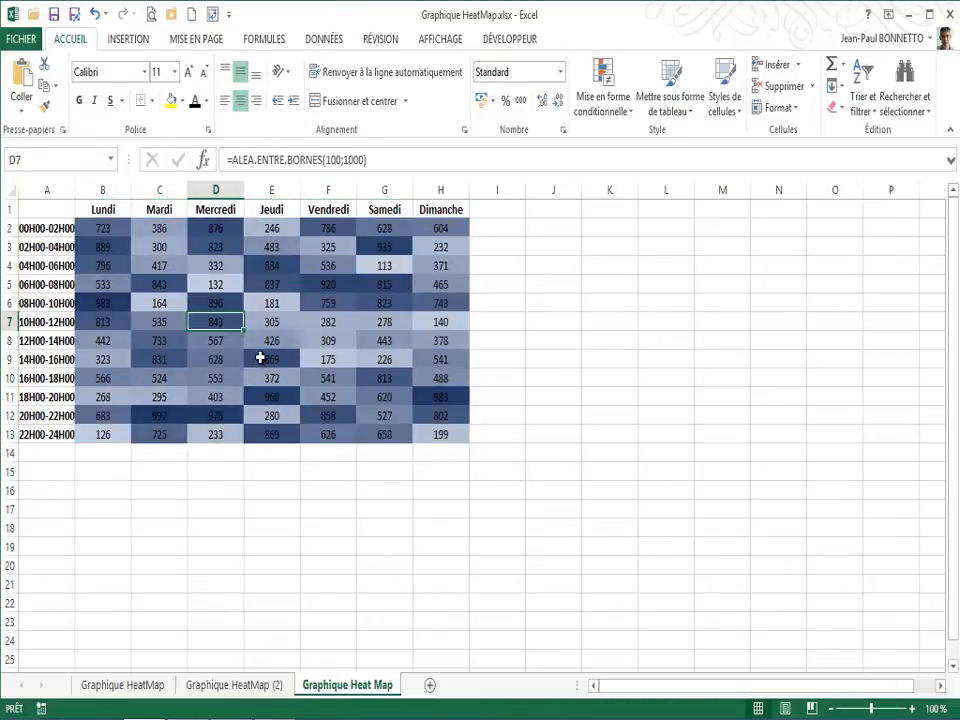
left_click(260, 303)
left_click(100, 230)
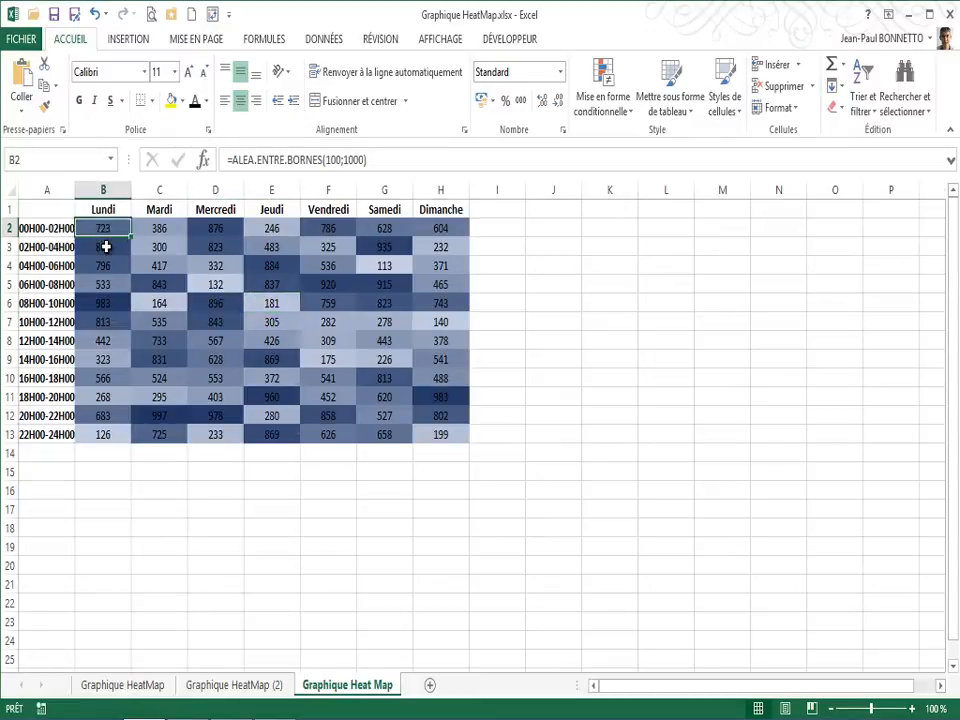
left_click(105, 247)
left_click(341, 287)
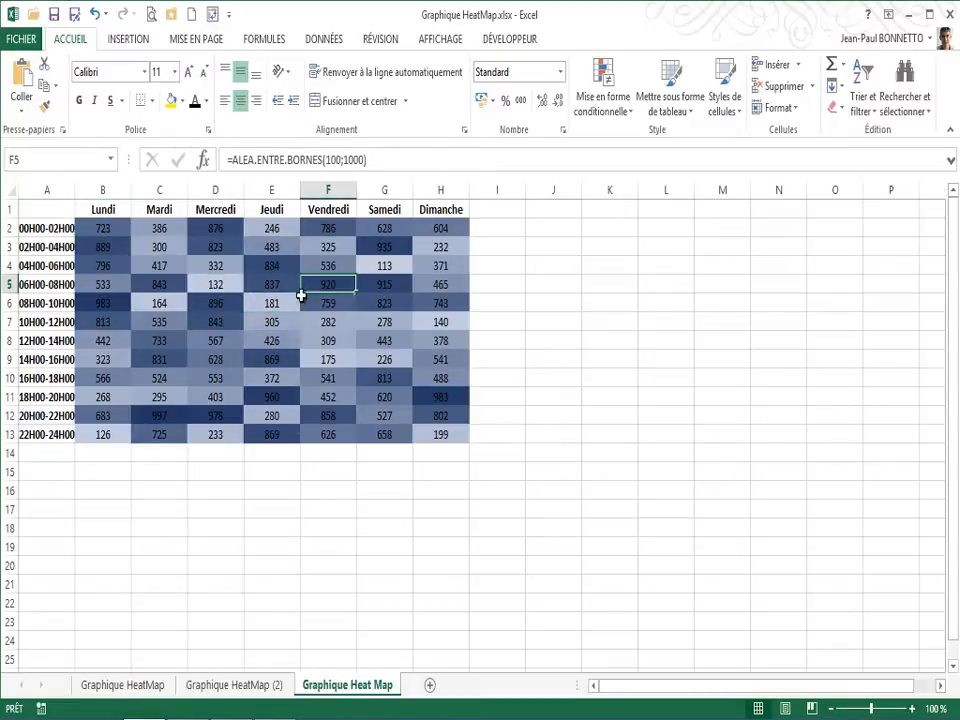
left_click(377, 284)
left_click(381, 252)
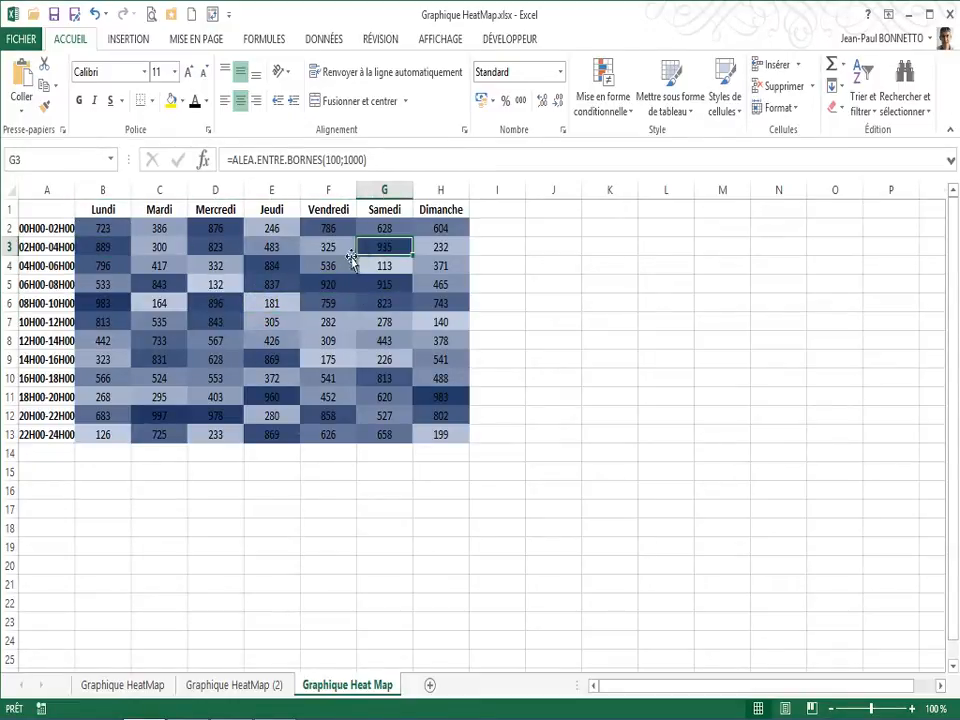
Step: Recalculate the sheet several times to check how the two-colour scale follows new random values in the table
left_click(163, 302)
left_click(114, 428)
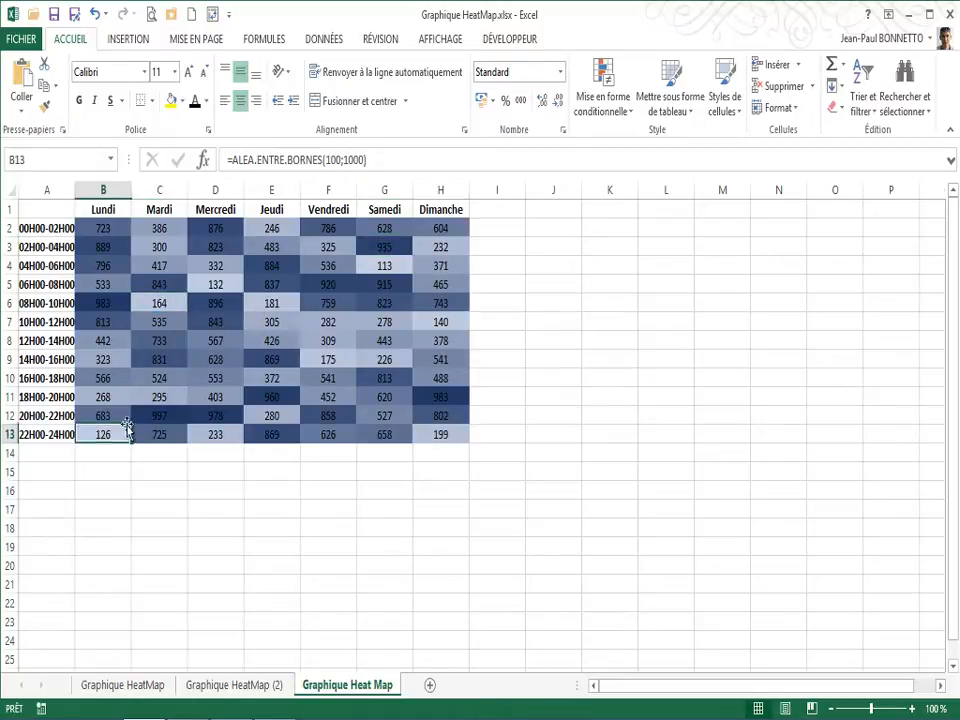
left_click(306, 356)
left_click(271, 305)
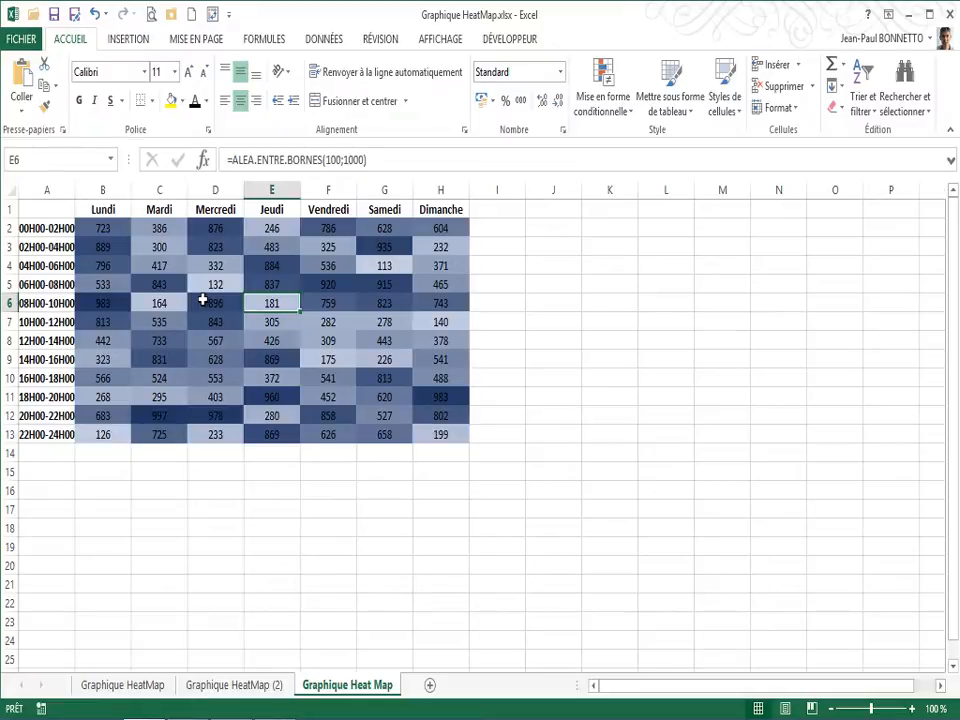
key("F9")
key("F9")
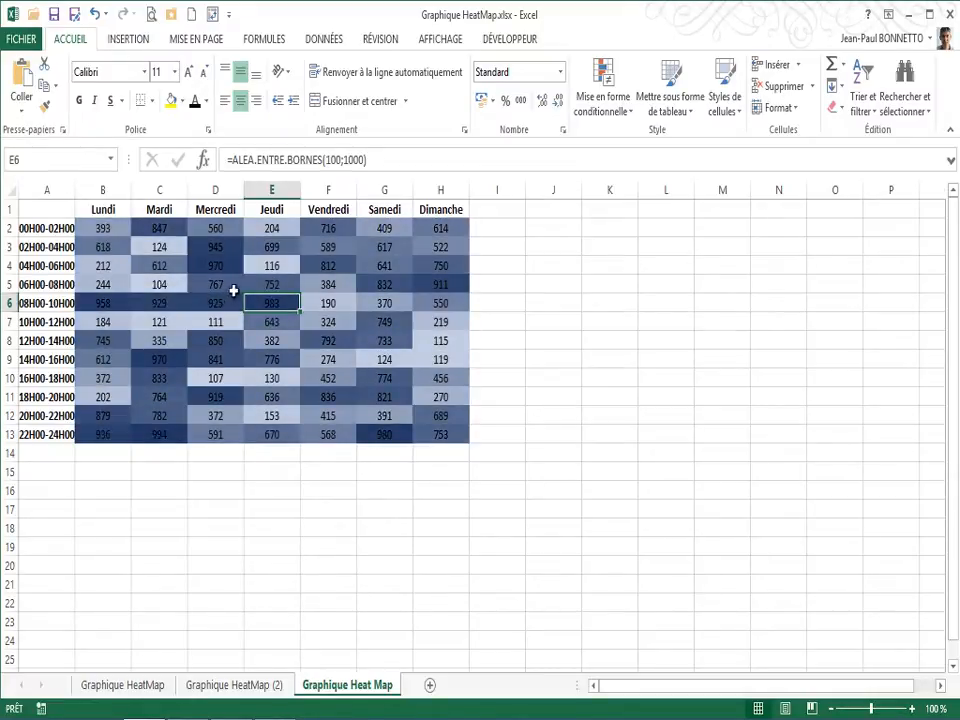
left_click(218, 290)
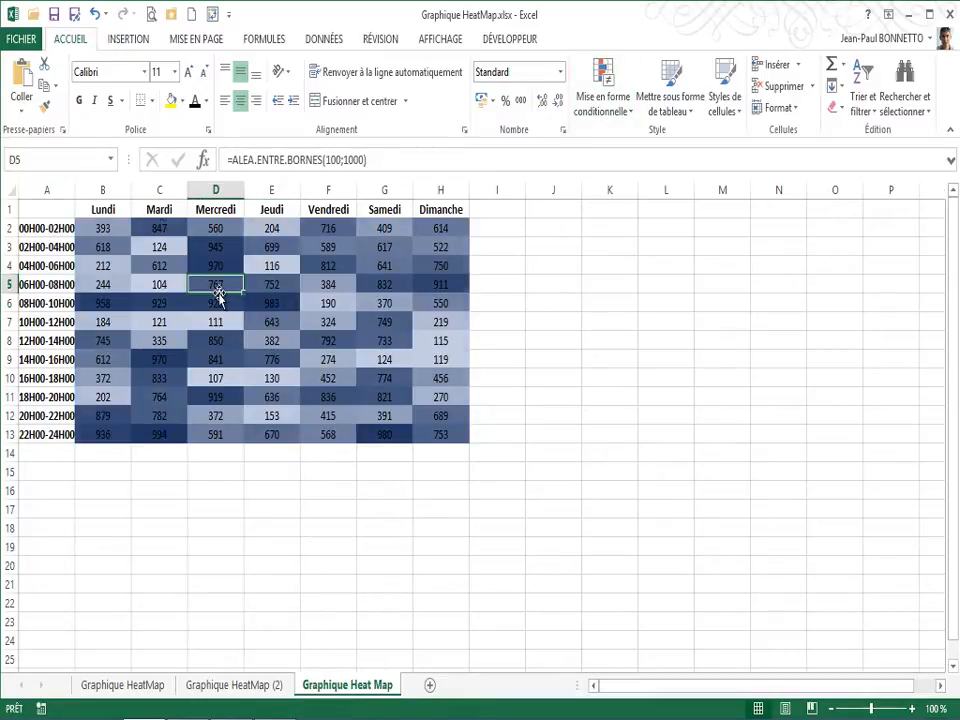
key("F9")
key("F9")
key("F9")
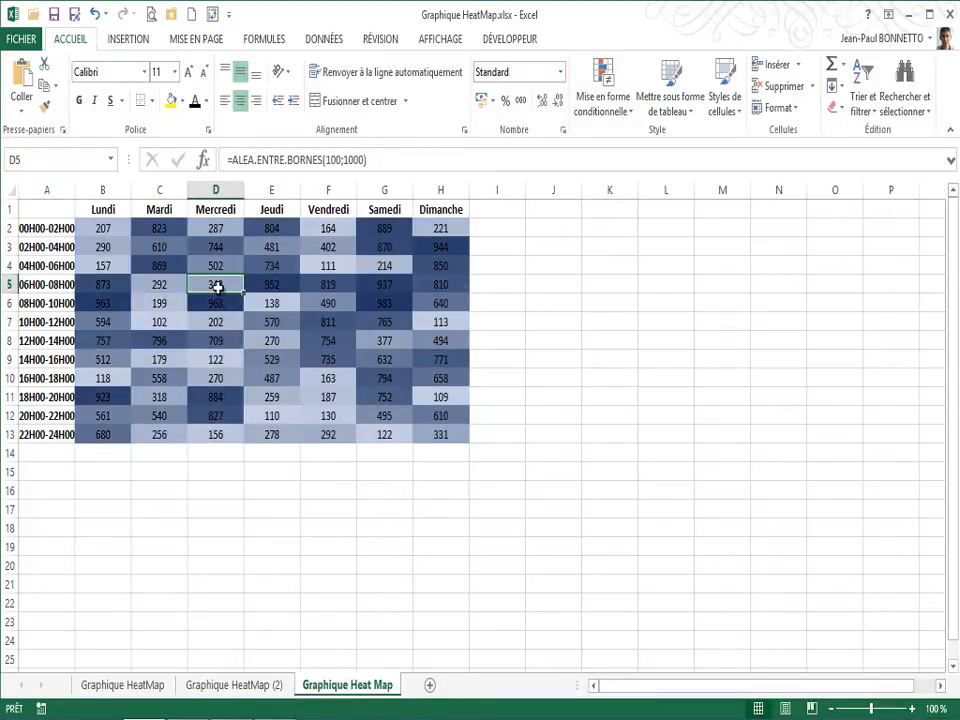
Step: Hide the numbers in B2:H13 by applying the custom number format ;; to the whole range
left_click(124, 232)
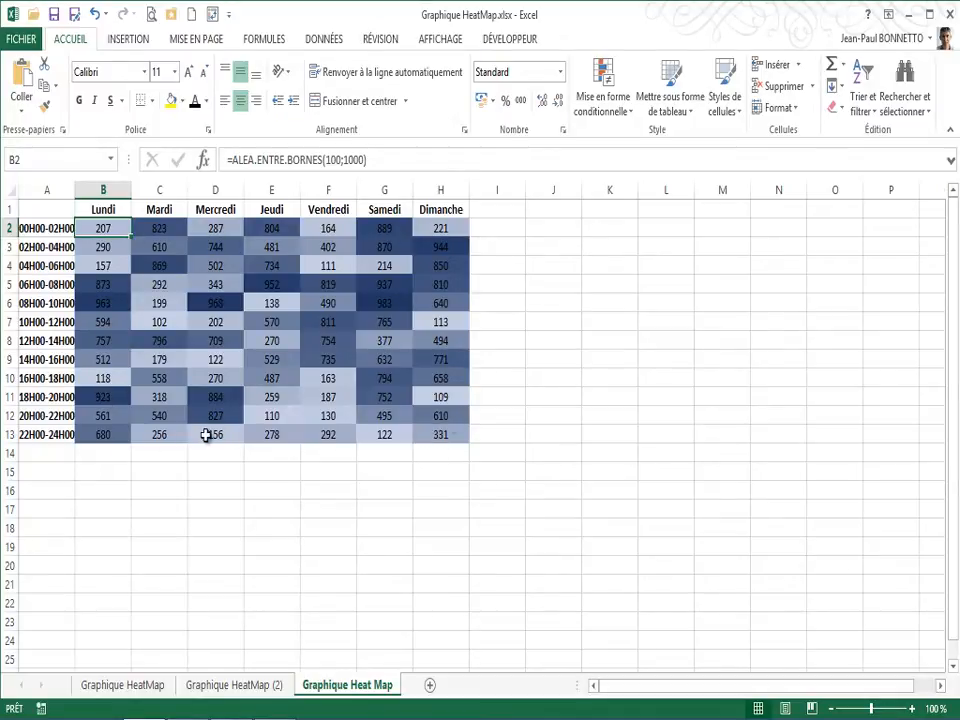
left_click_drag(98, 233, 437, 433)
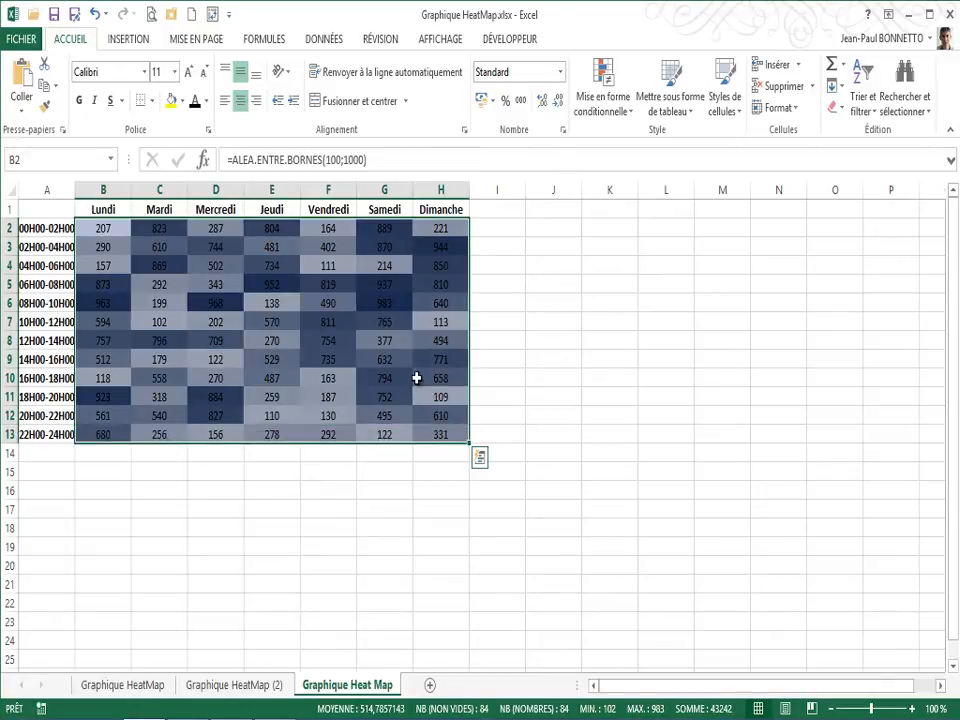
right_click(417, 378)
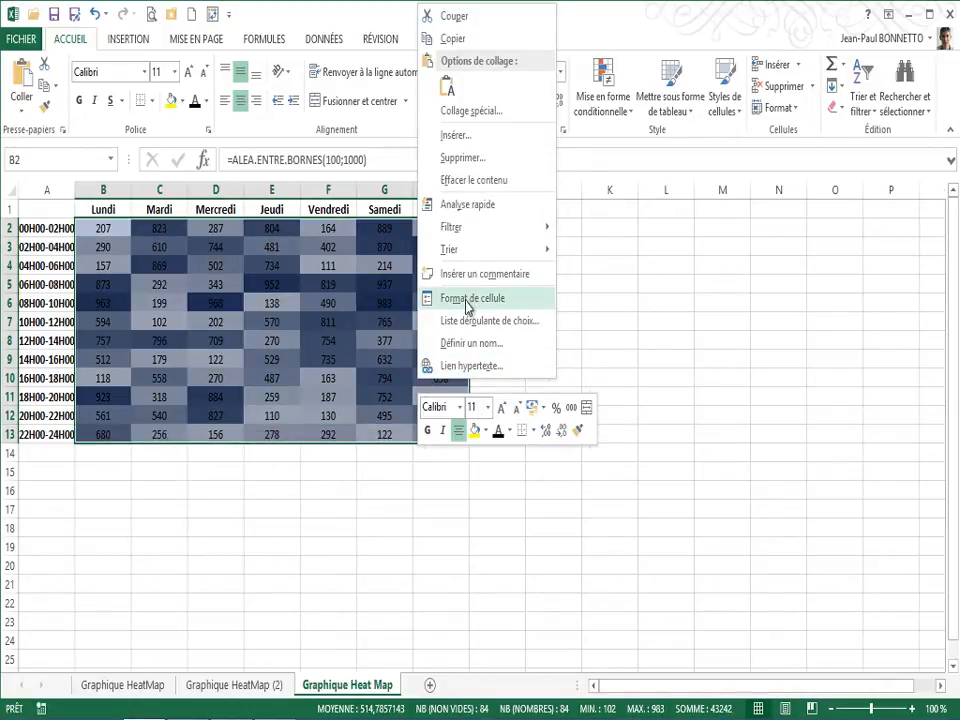
left_click(466, 300)
left_click(300, 290)
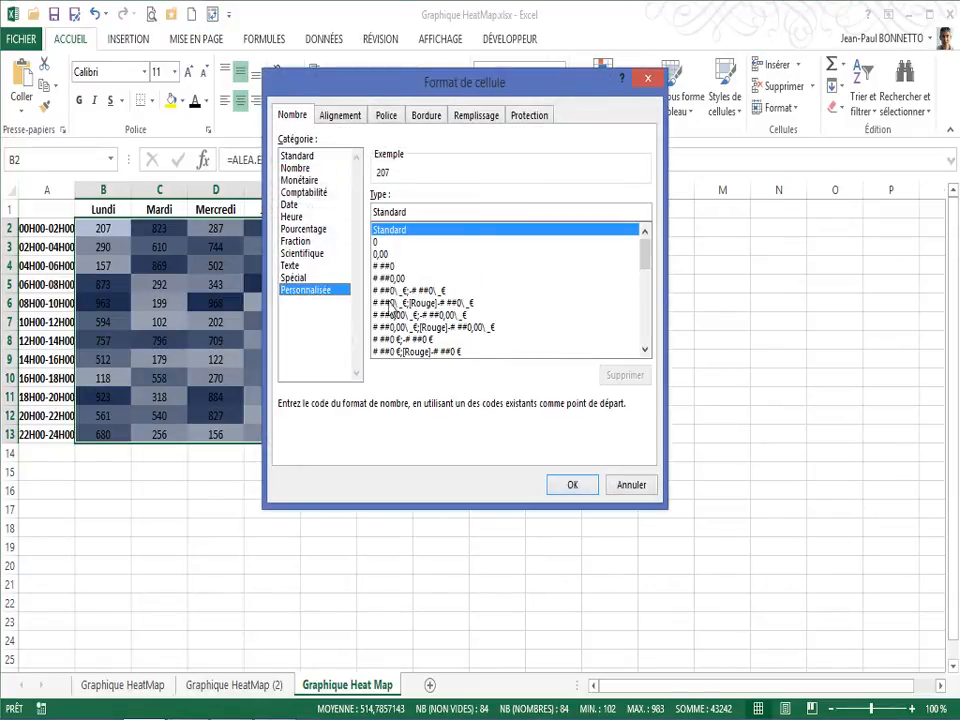
left_click_drag(415, 211, 349, 222)
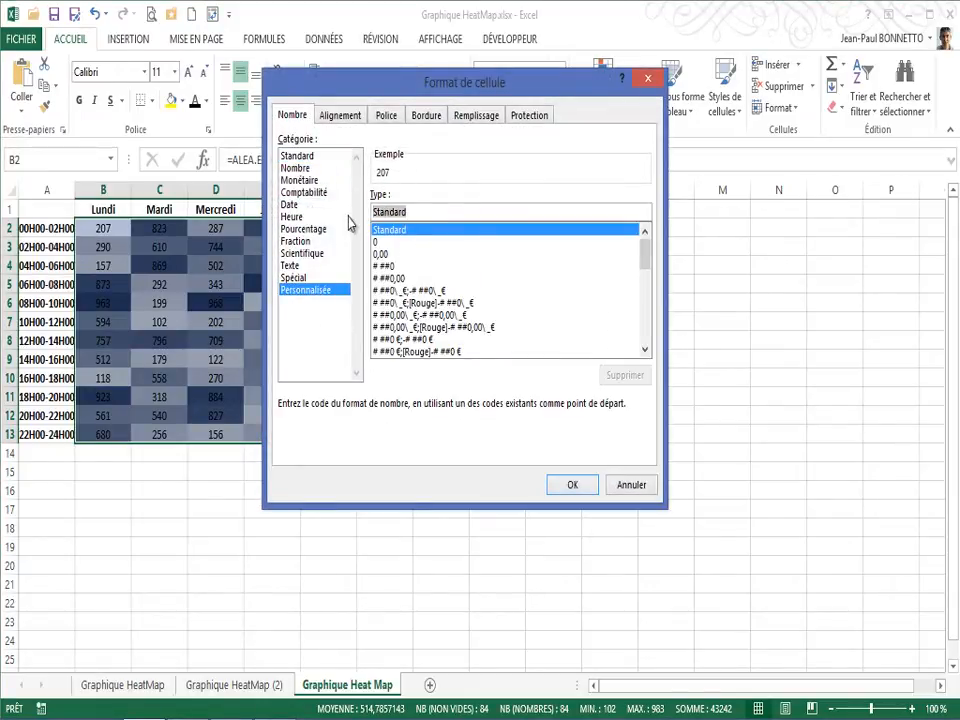
type(";;")
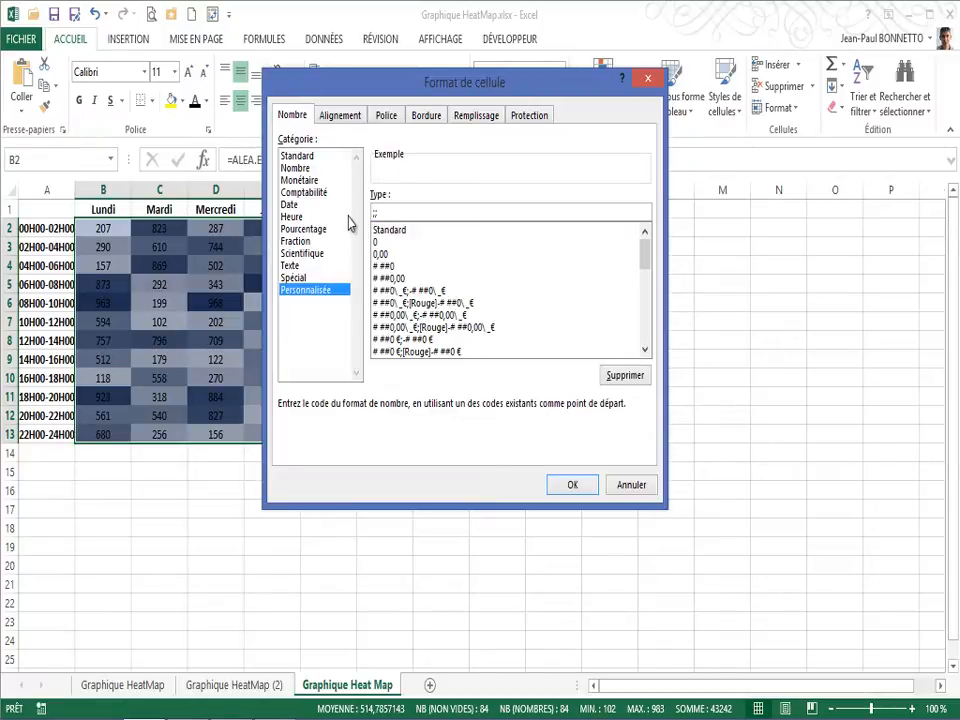
left_click(572, 484)
Step: Recalculate the sheet repeatedly to examine how the colours of the heat map with hidden numbers change
left_click(214, 313)
left_click(247, 373)
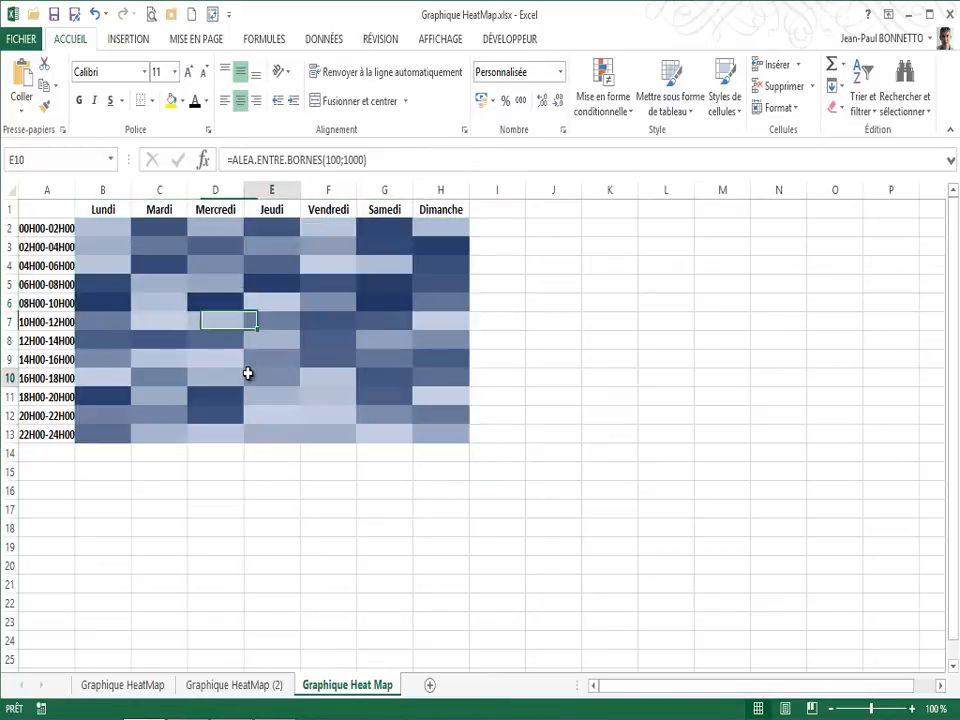
left_click(388, 381)
left_click(364, 302)
left_click(205, 277)
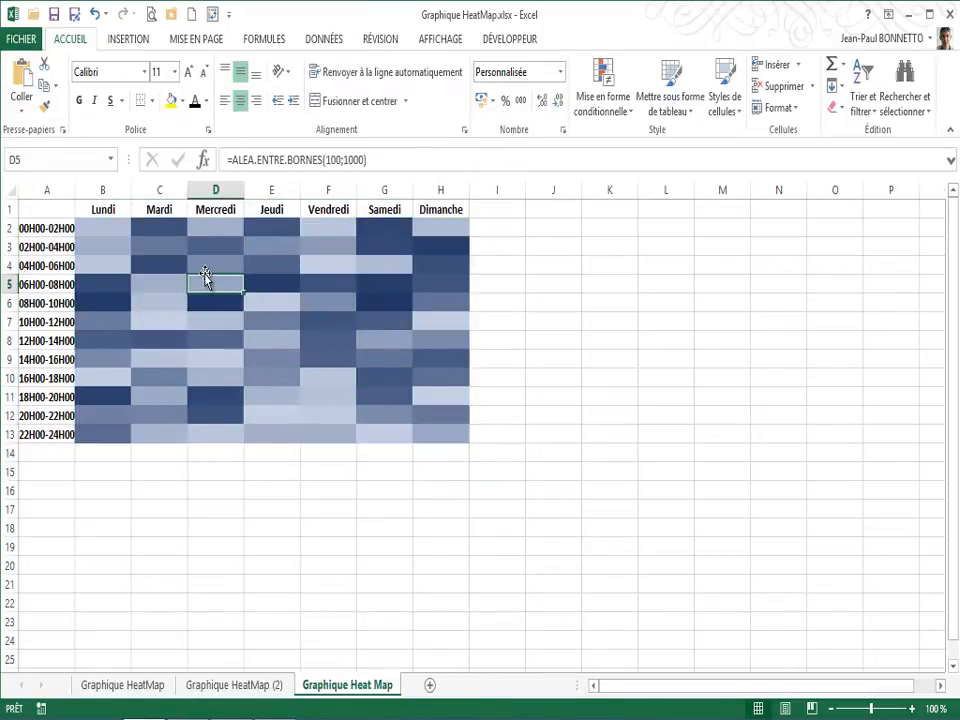
key("F9")
key("F9")
key("F9")
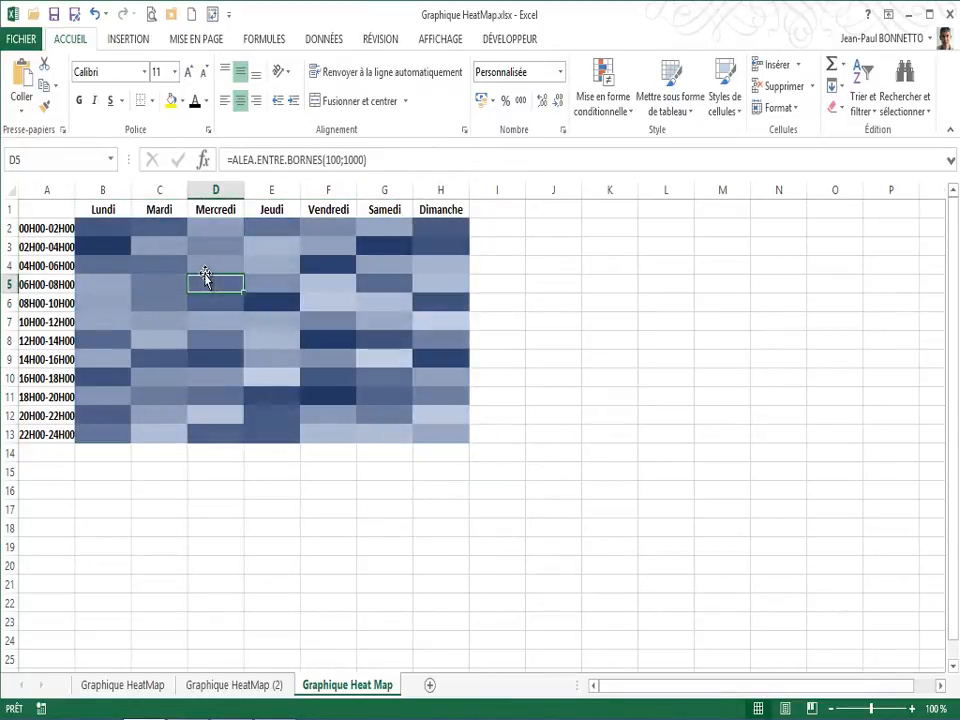
key("F9")
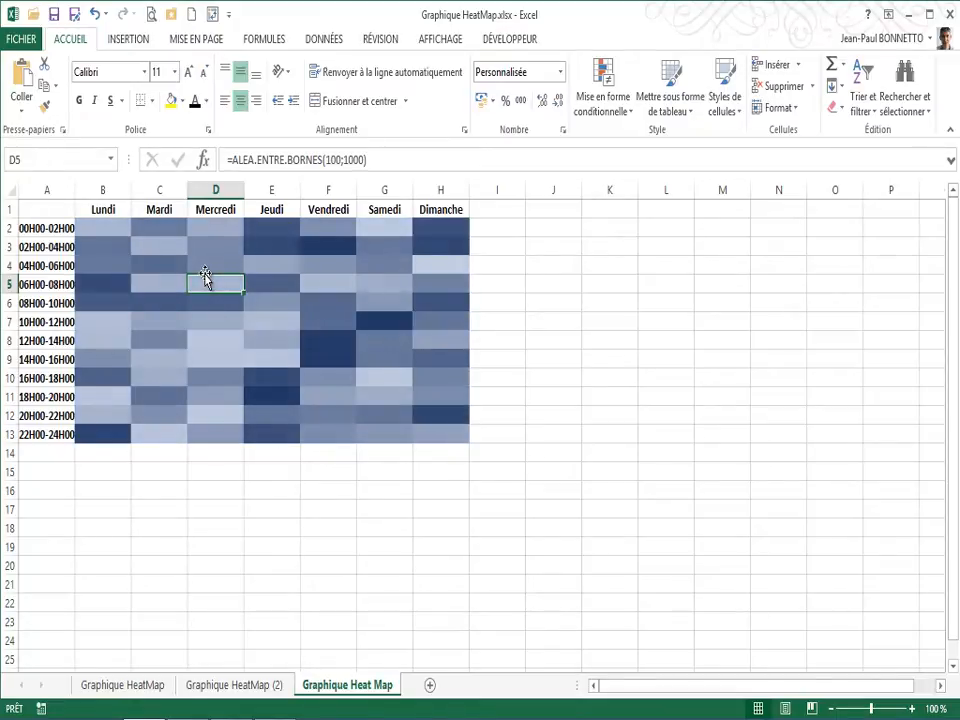
key("F9")
key("F9")
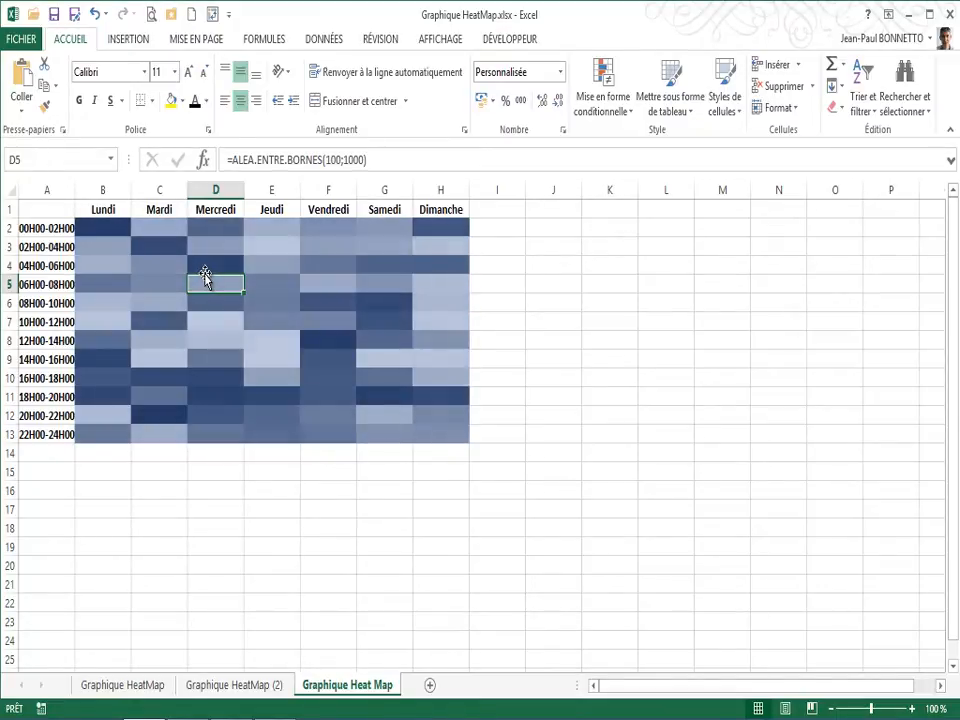
key("F9")
key("F9")
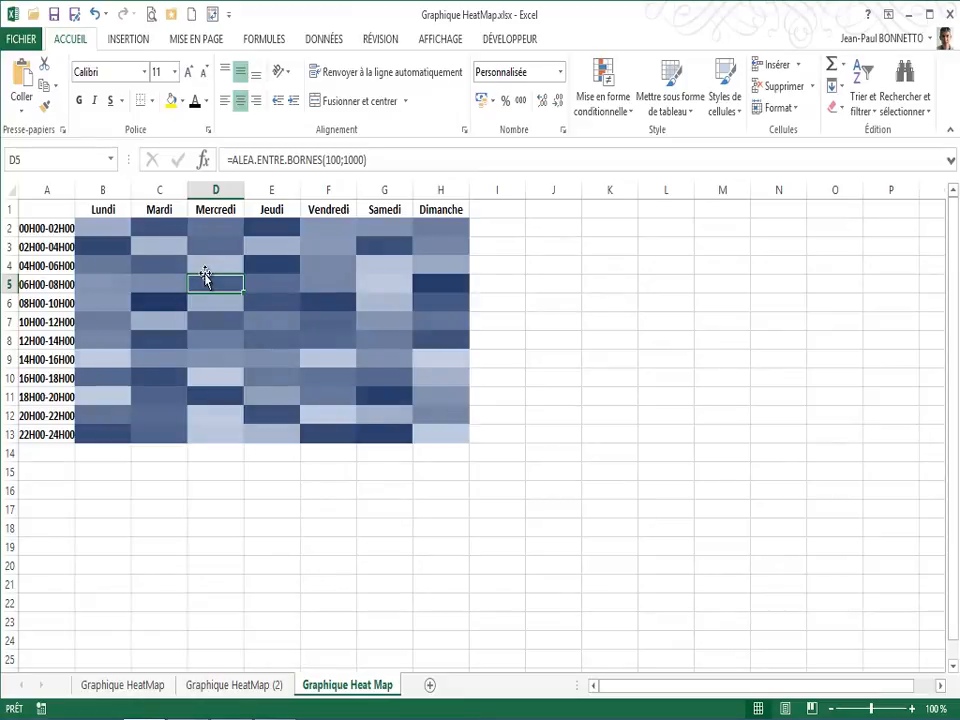
key("F9")
key("F9")
key("F9")
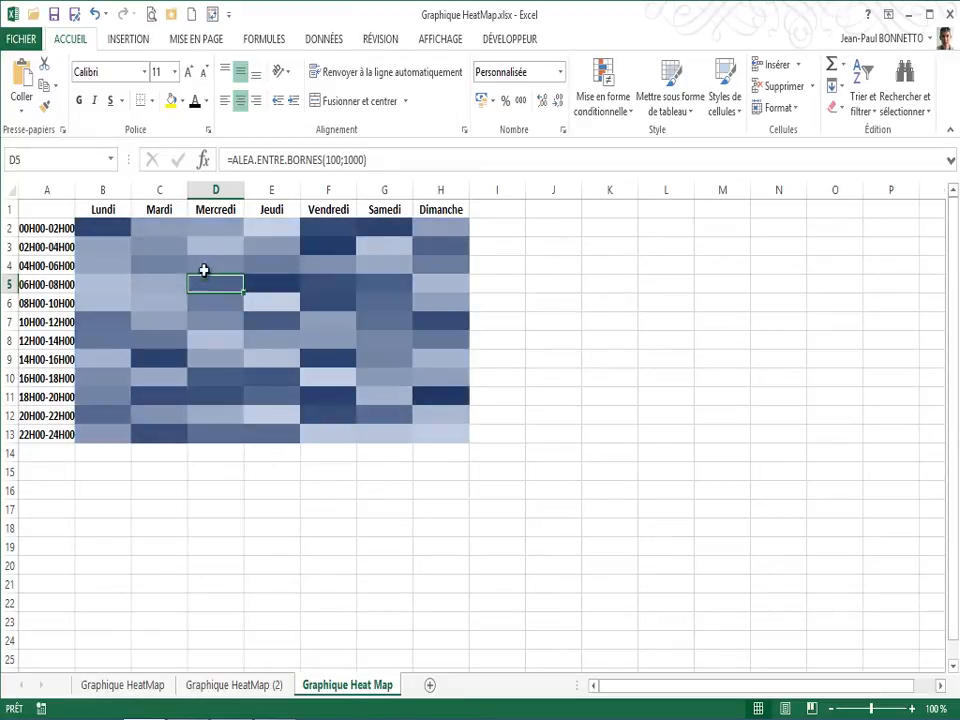
left_click(203, 246)
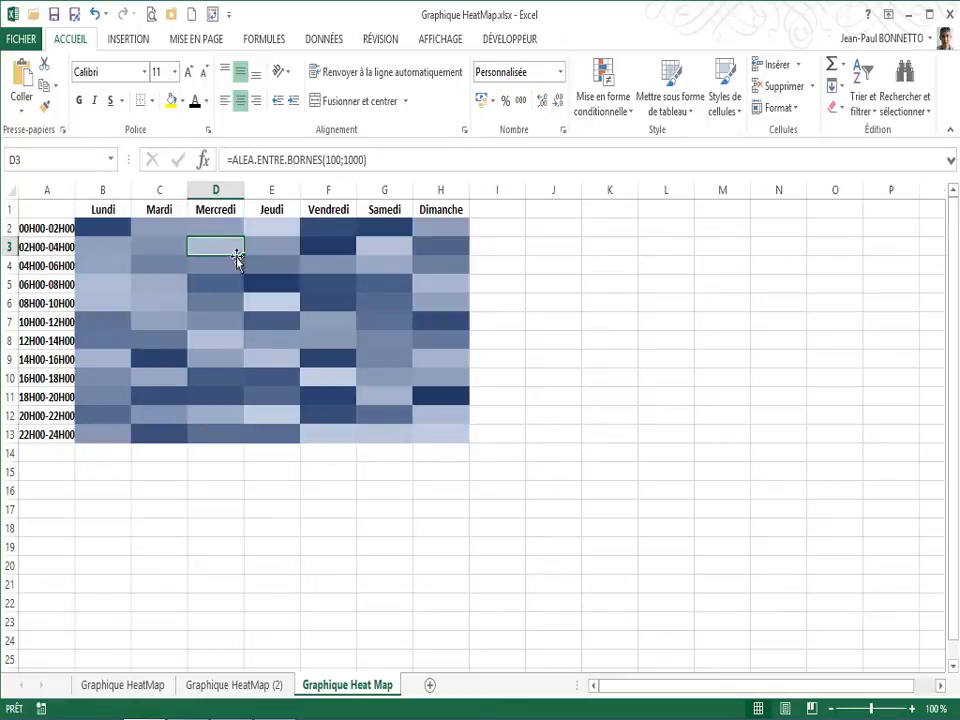
left_click(214, 286)
left_click(104, 227)
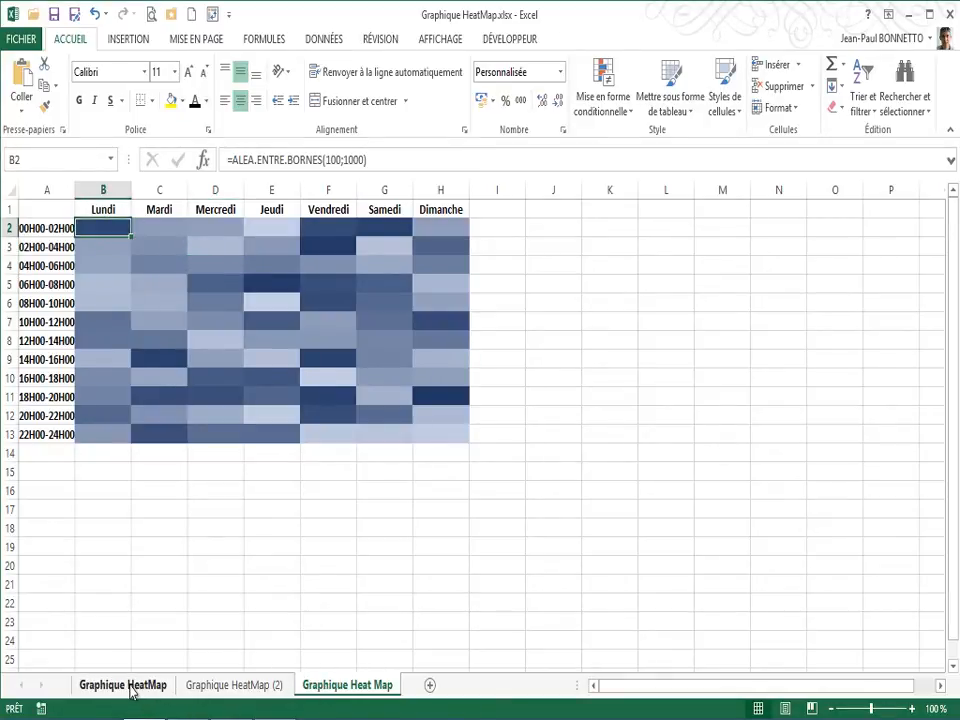
Step: Switch to the Graphique HeatMap sheet and check the values behind several coloured cells
left_click(138, 684)
left_click(236, 426)
left_click(239, 372)
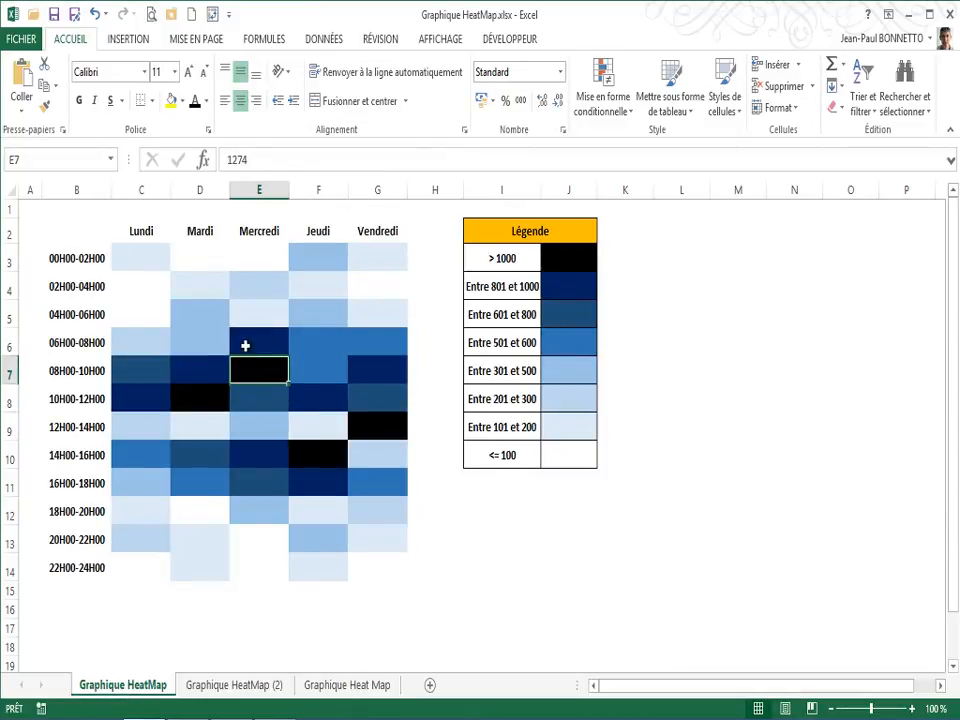
left_click(246, 340)
left_click(133, 252)
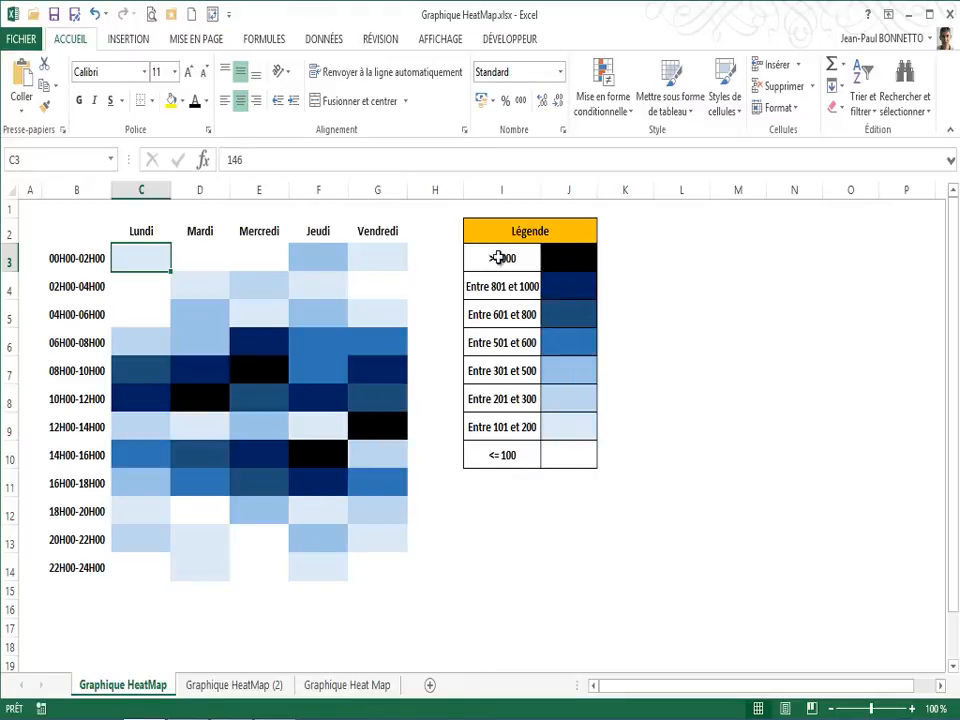
Step: Compare the legend's top ranges and colours with the values of heat map cells C4, C3 and E6
left_click(571, 258)
left_click(498, 285)
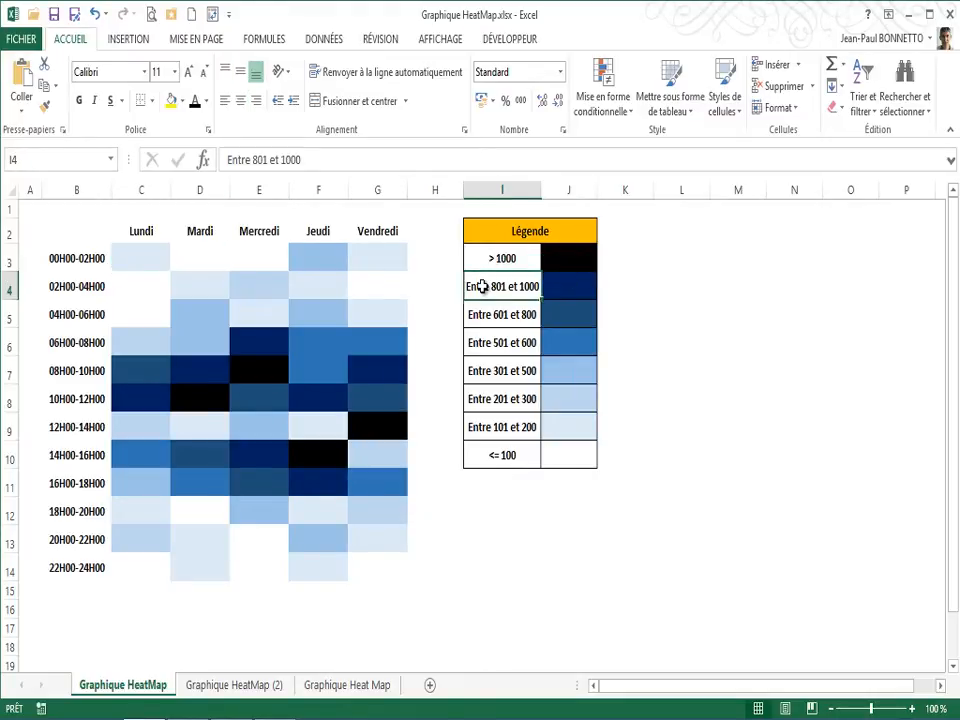
left_click(573, 286)
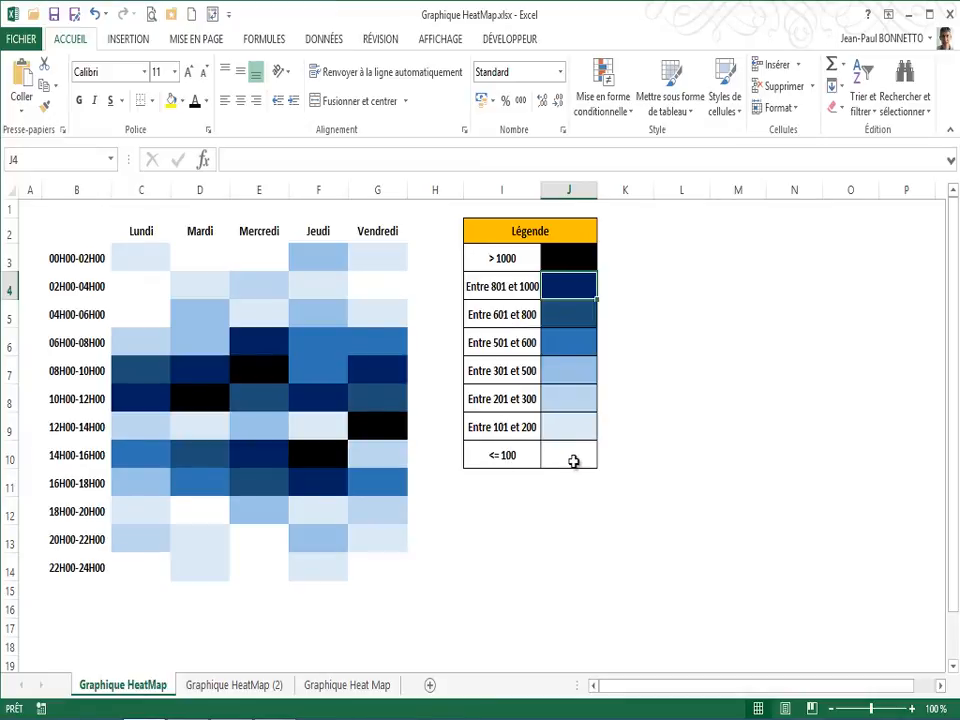
left_click(151, 300)
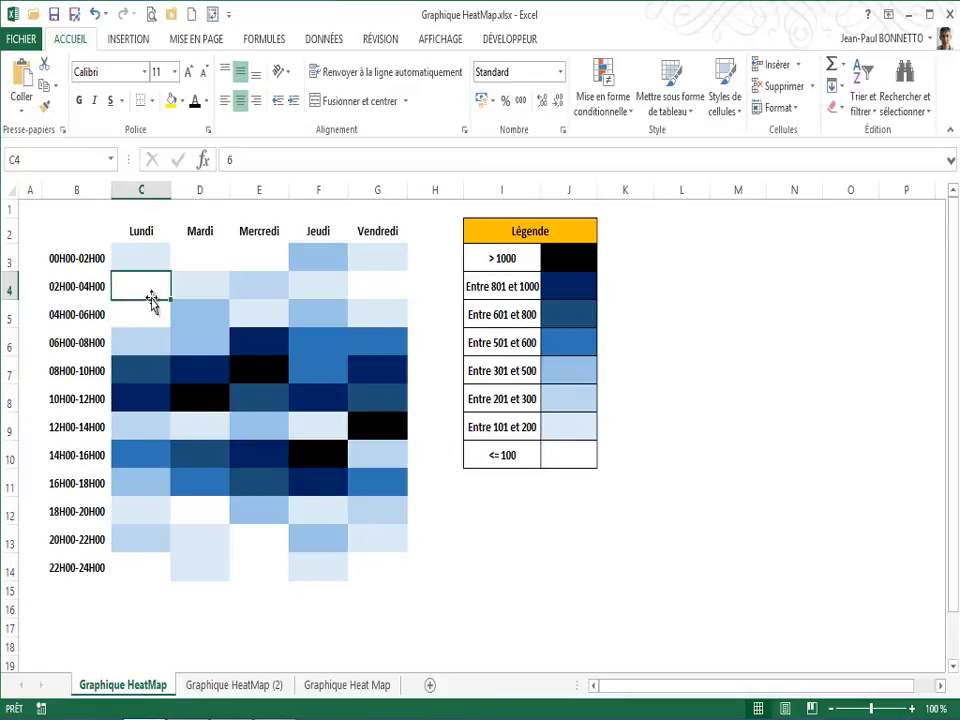
left_click(156, 252)
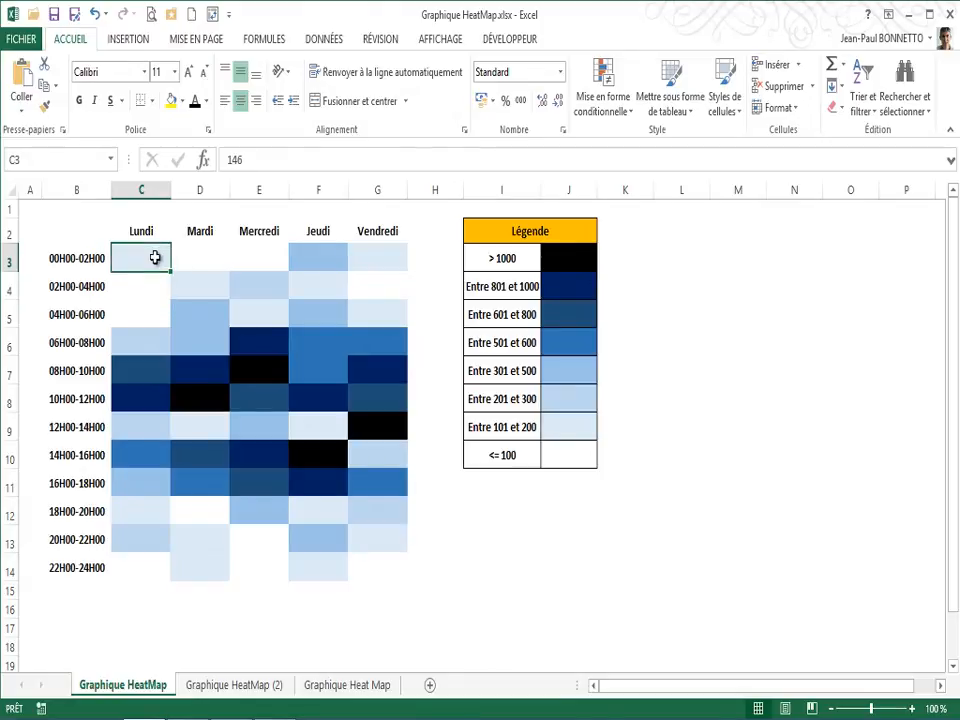
left_click(233, 343)
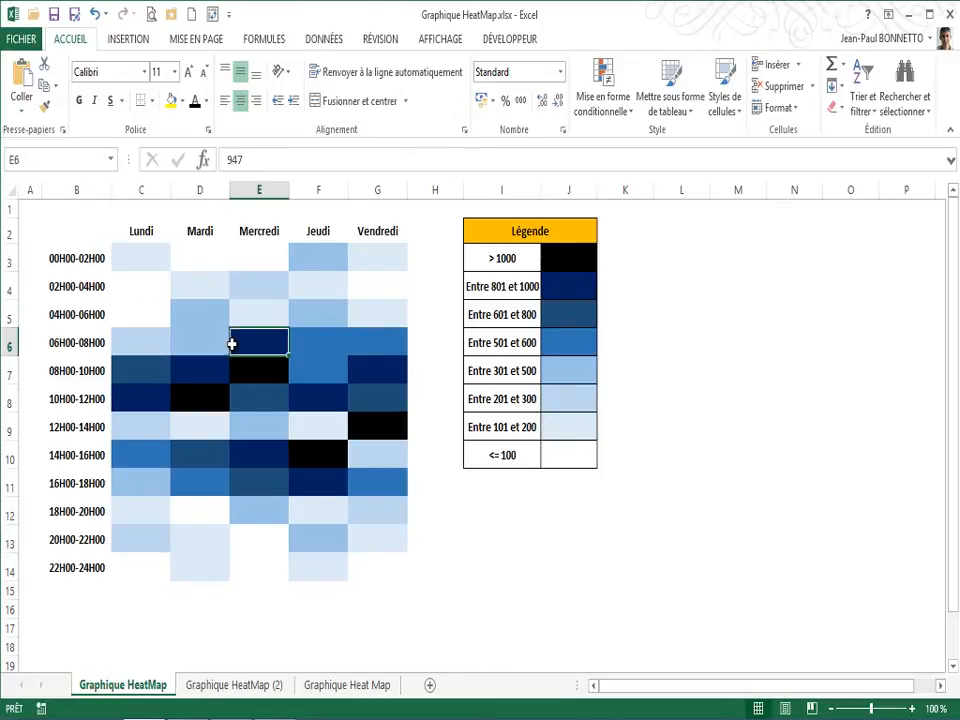
Step: Open the conditional formatting rules that apply to C3 and inspect the definition of the second, dark blue rule
left_click(158, 262)
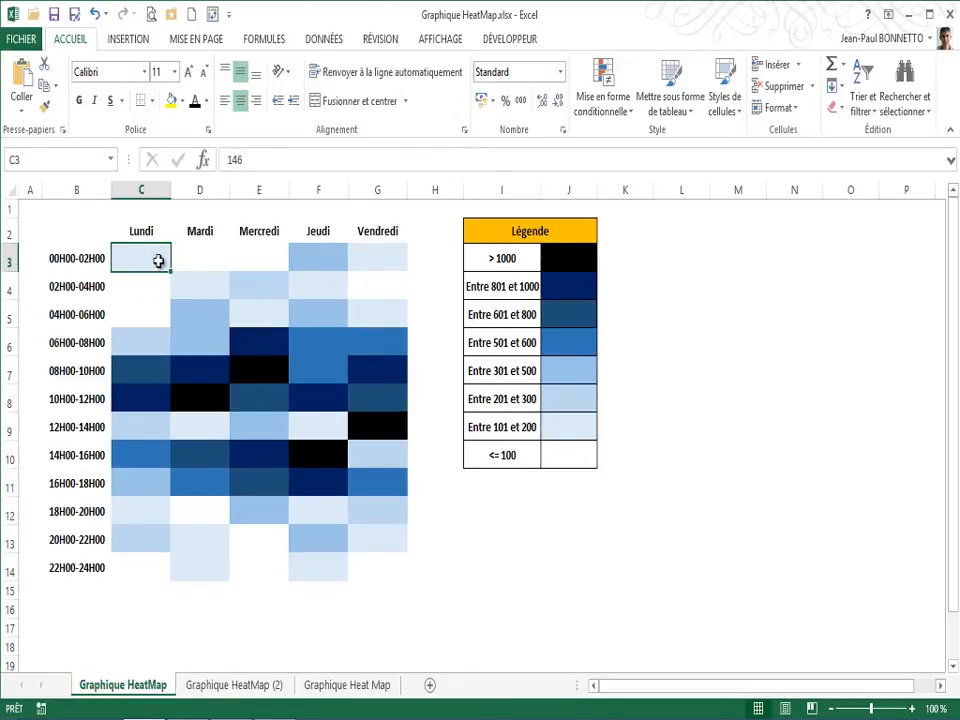
left_click(629, 120)
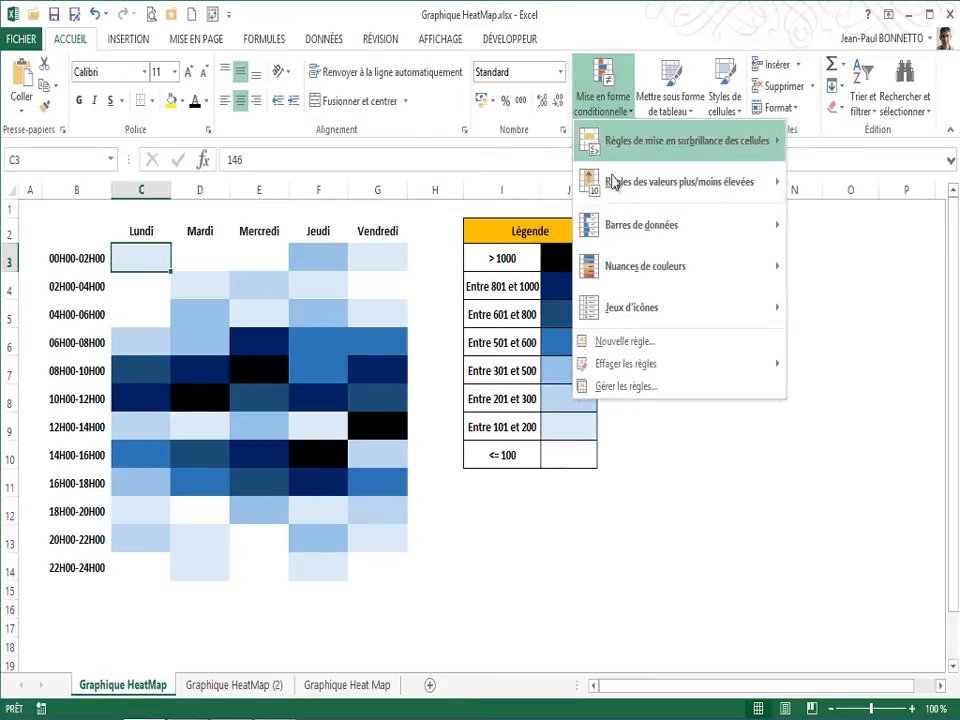
left_click(631, 390)
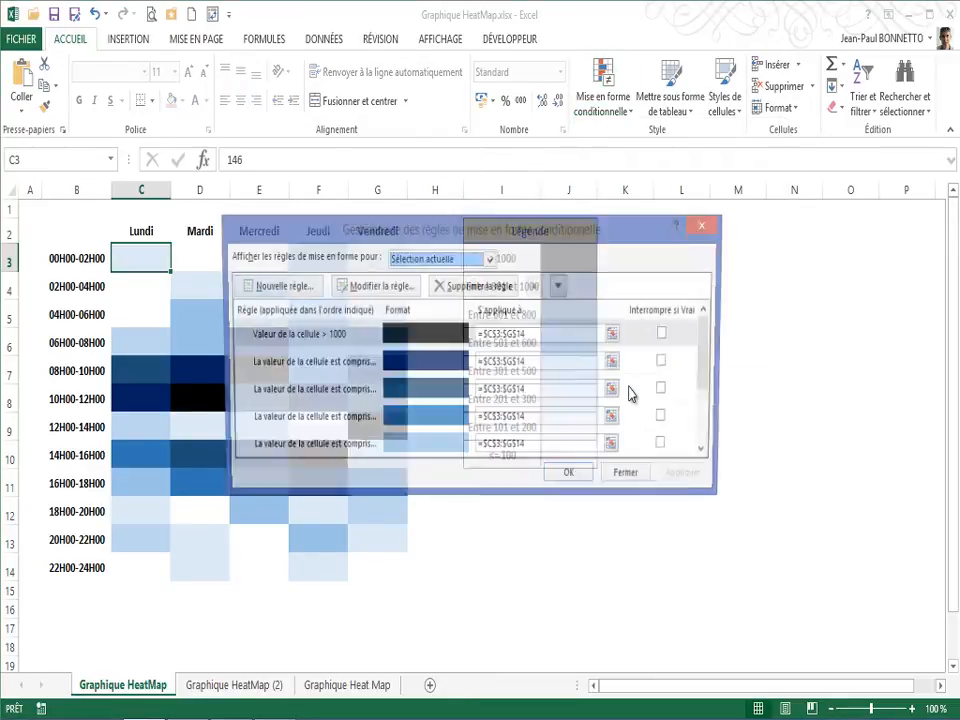
left_click_drag(628, 236, 810, 115)
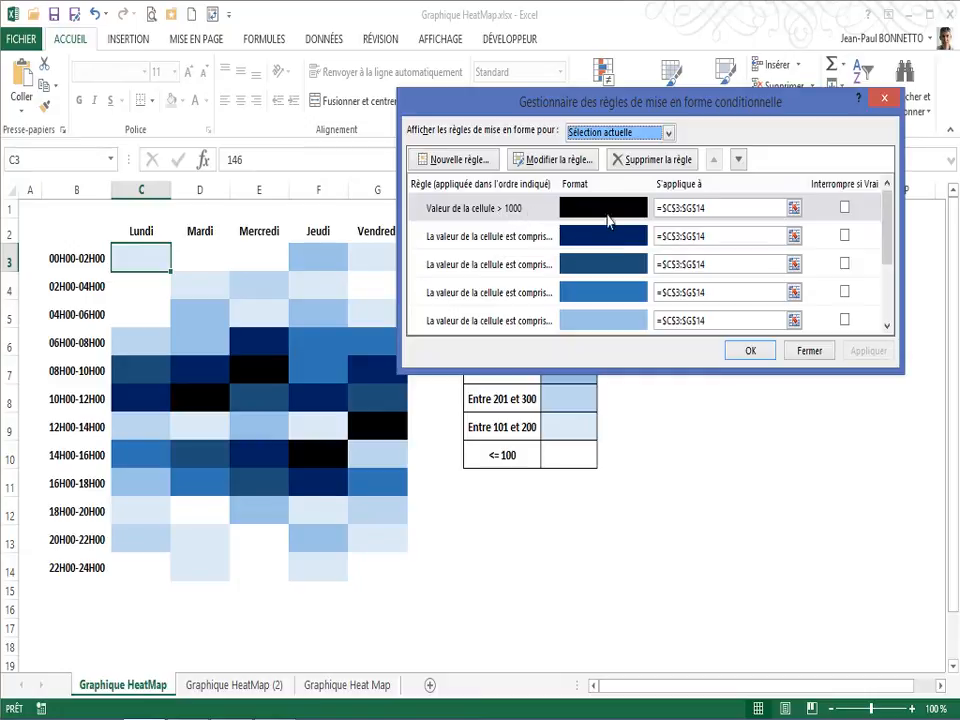
left_click(490, 236)
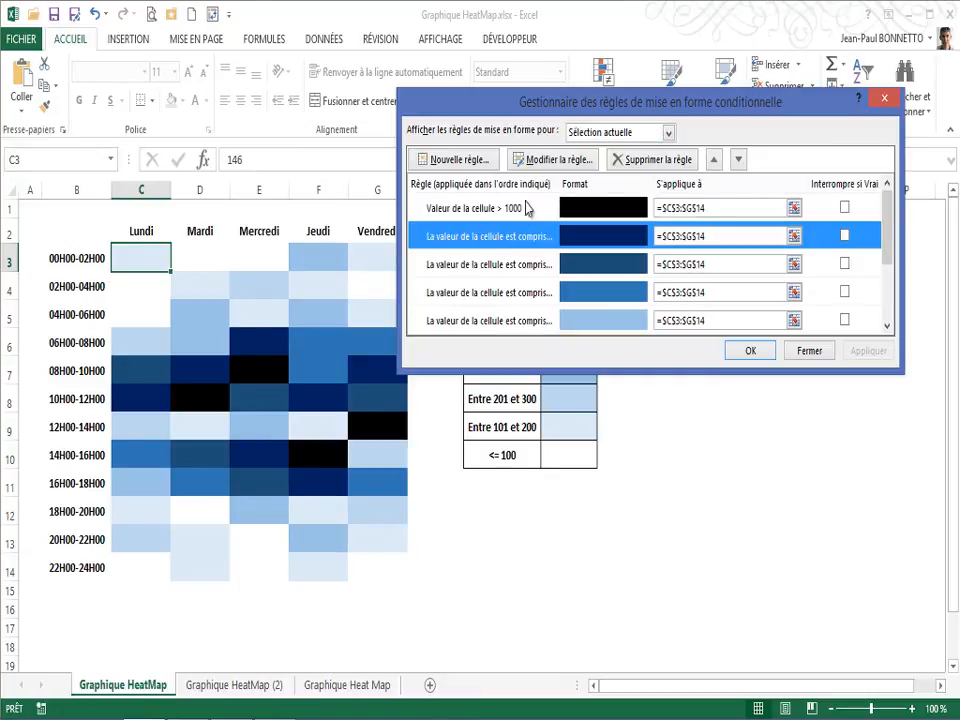
left_click(551, 160)
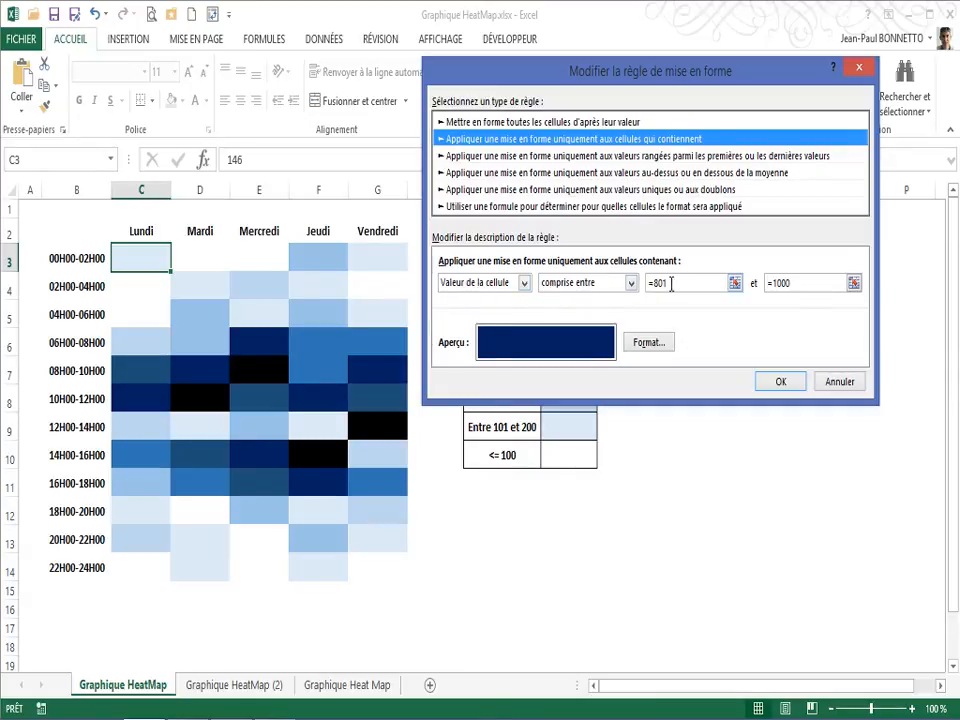
left_click(859, 70)
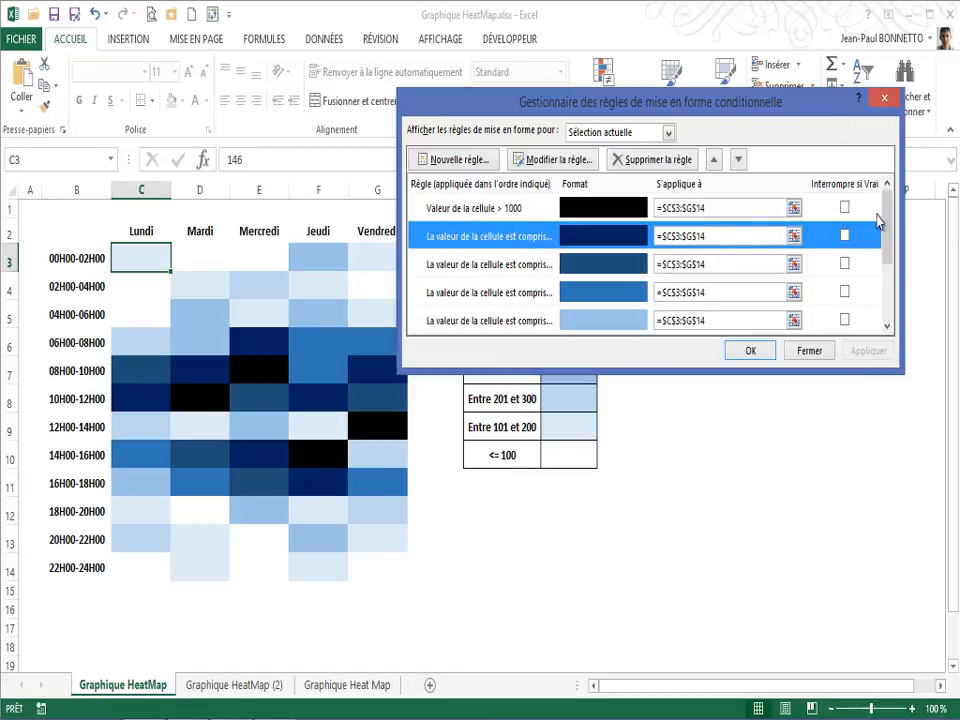
Step: Compare the list of formatting rules with the colour legend and close the rules manager without changes
left_click_drag(886, 213, 822, 172)
left_click_drag(789, 115, 763, 444)
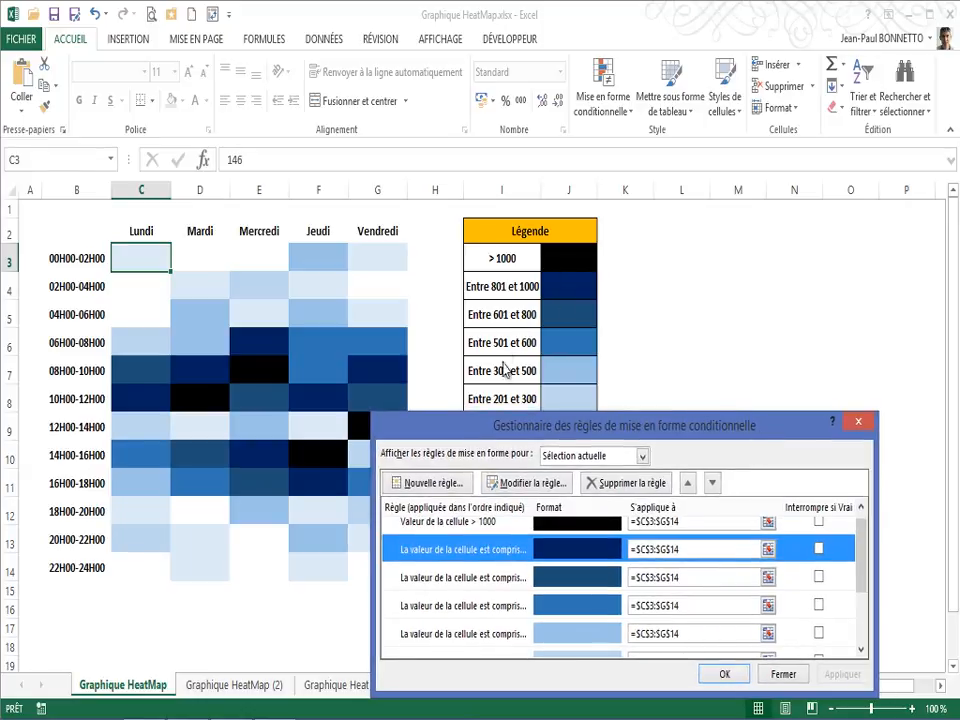
left_click(858, 422)
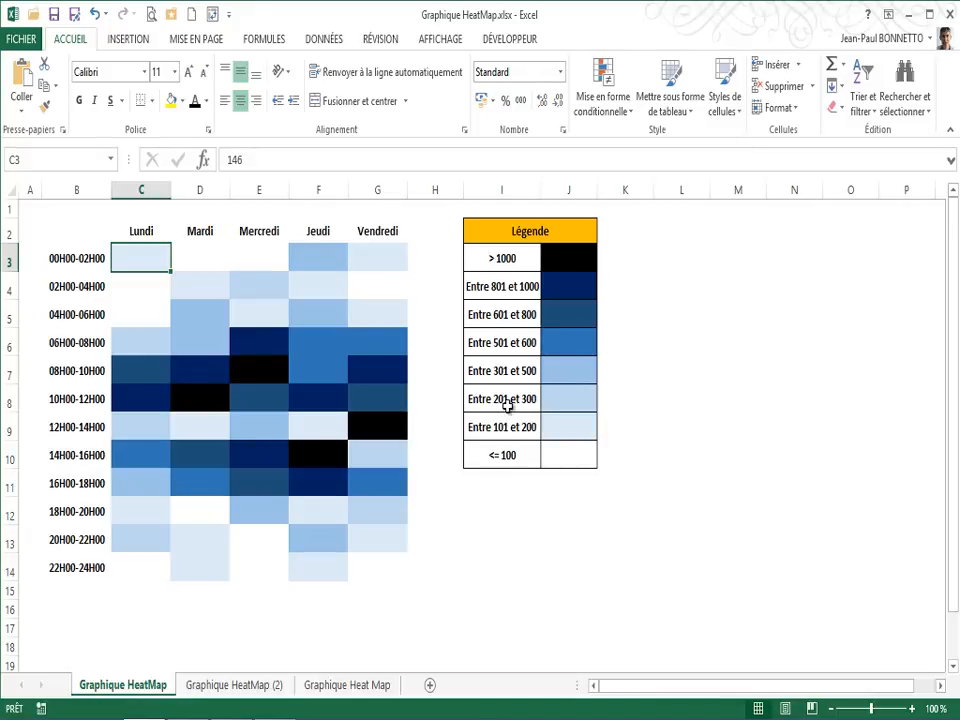
left_click(178, 305)
left_click(137, 261)
left_click(259, 352)
left_click(146, 262)
left_click(72, 232)
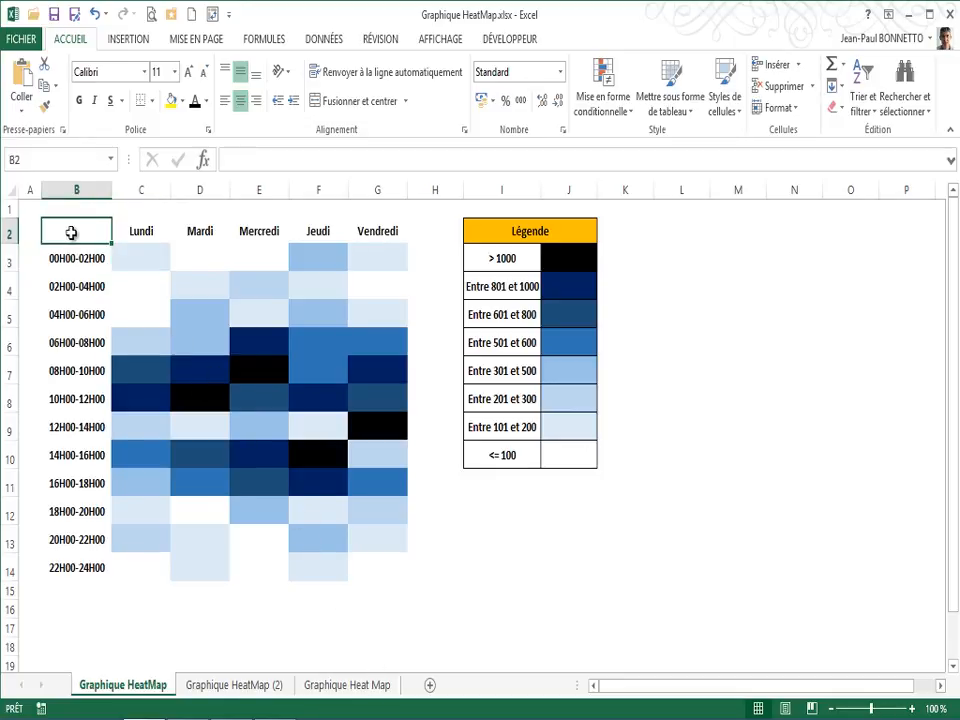